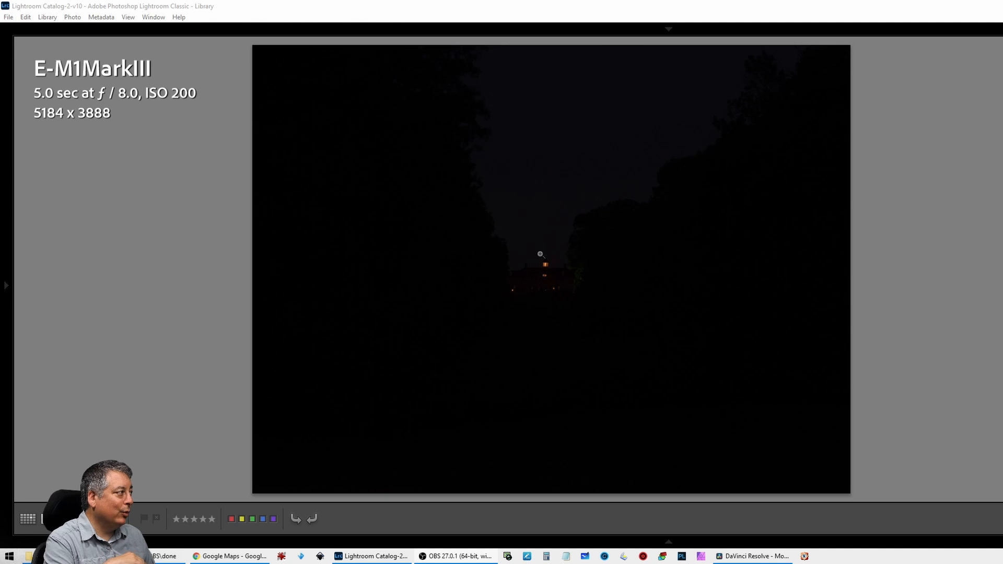
- Inspect the lit mansion up close in the 5-second exposure, and compare it with the following night and fireworks shots
click(543, 266)
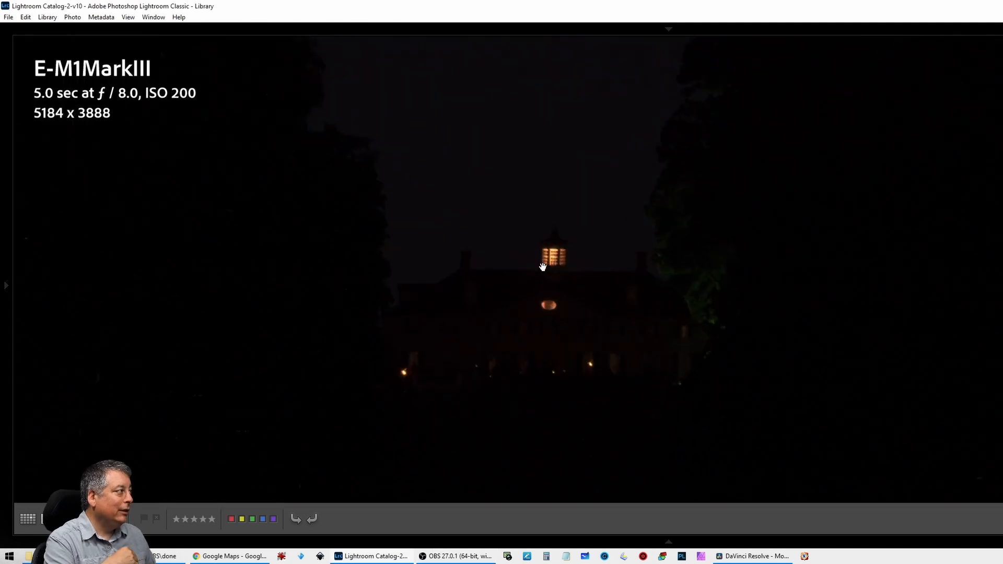
click(599, 286)
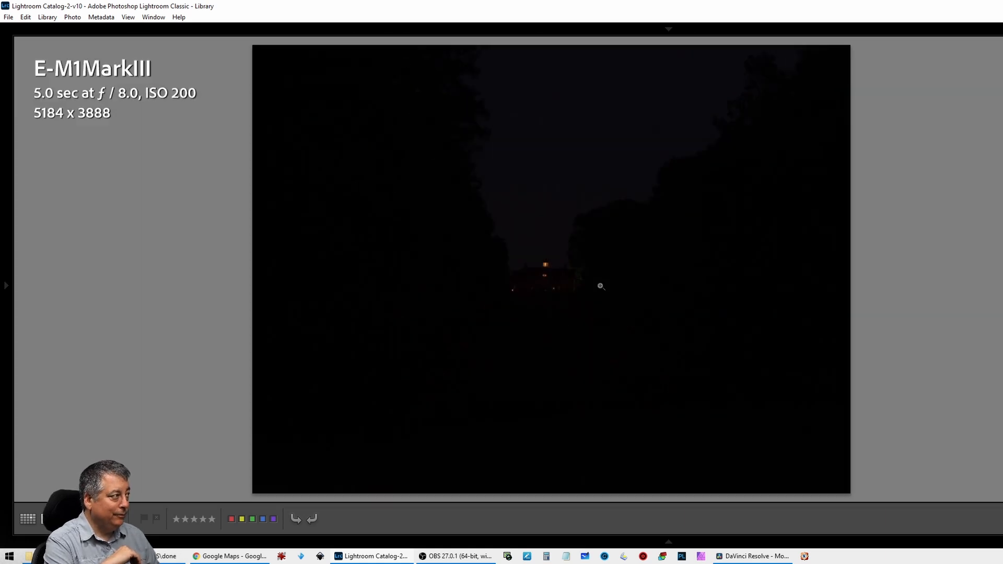
key(Right)
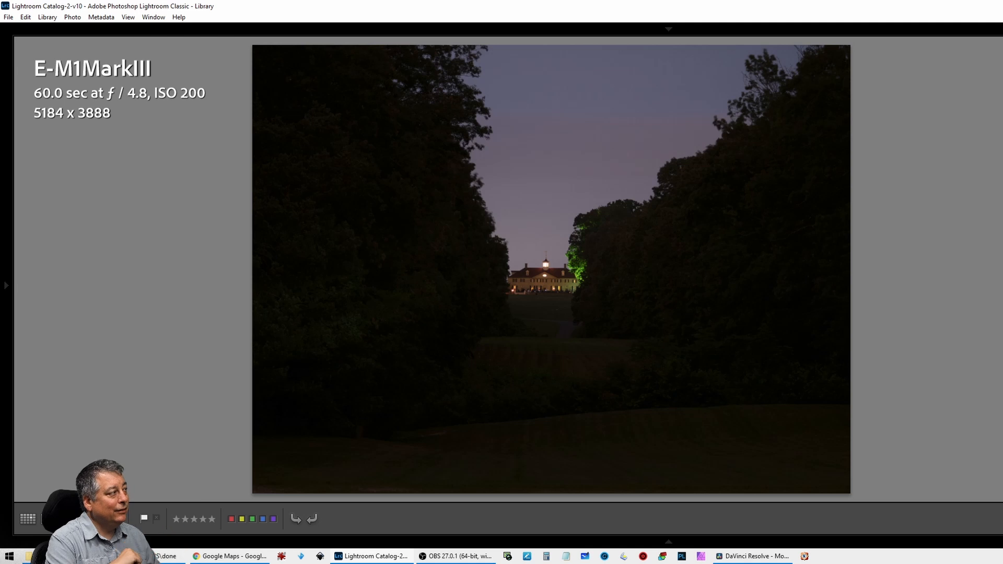
key(Right)
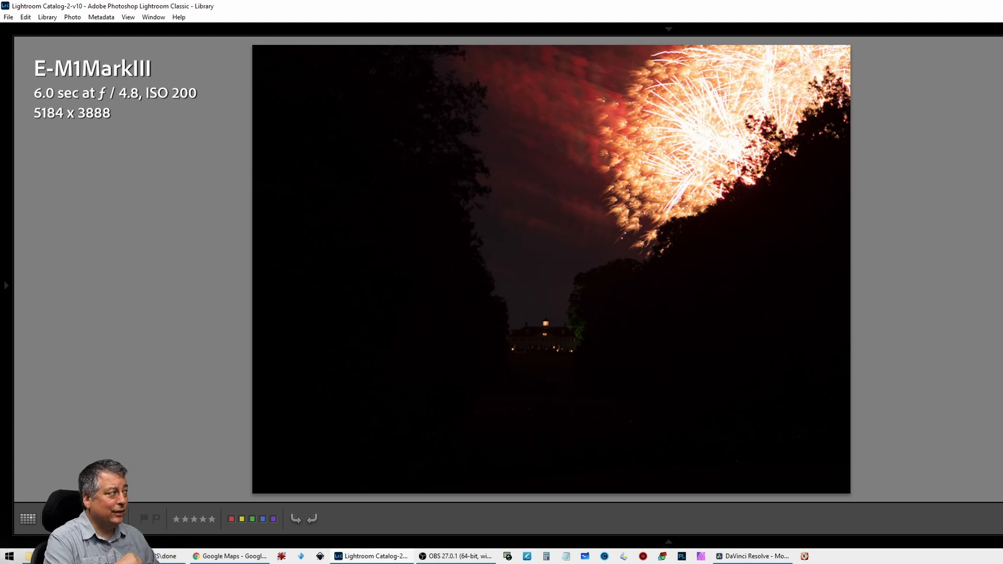
key(Right)
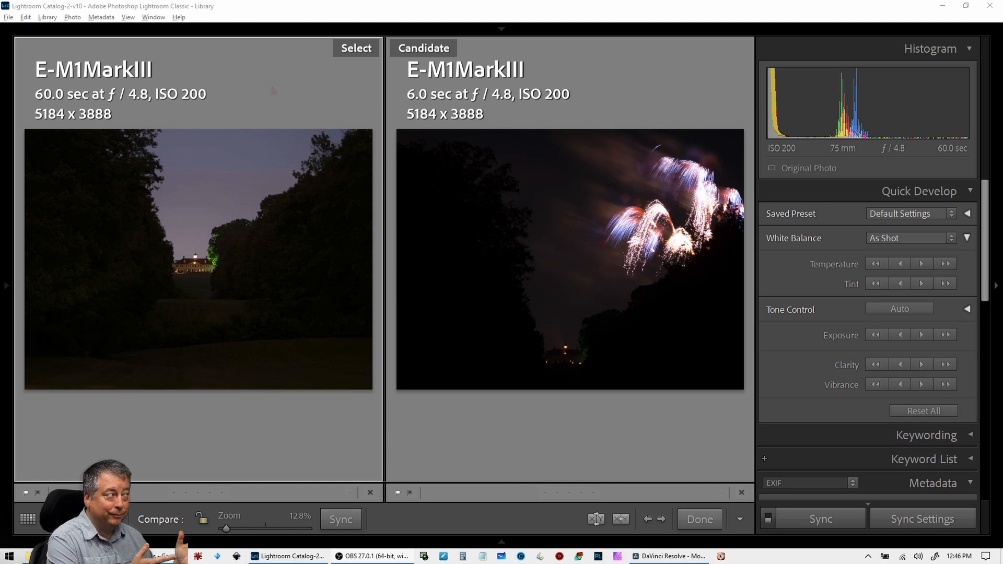
- Open the 60-second mansion exposure for developing, with the Navigator, Presets and History area hidden to enlarge the photo
key(i)
key(t)
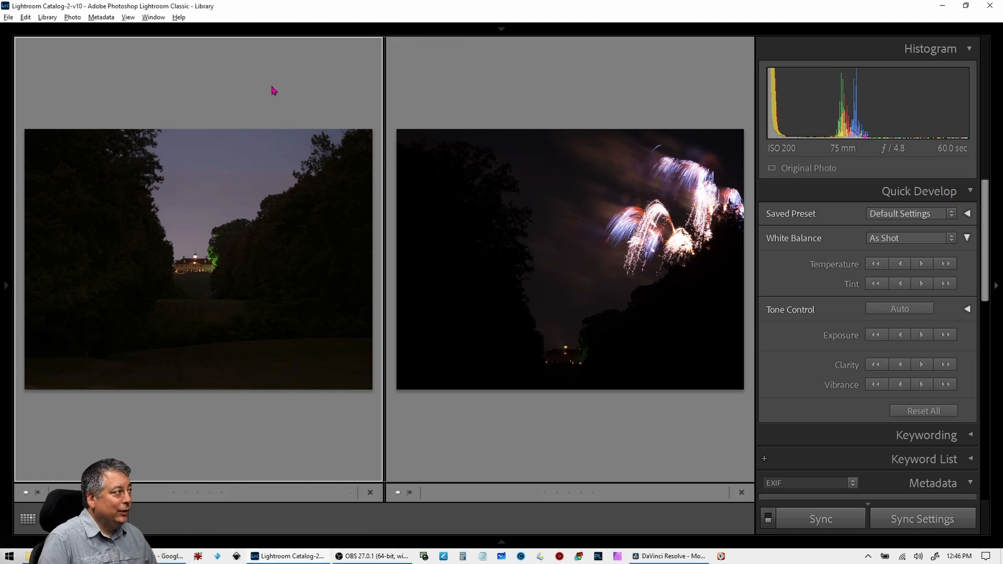
key(d)
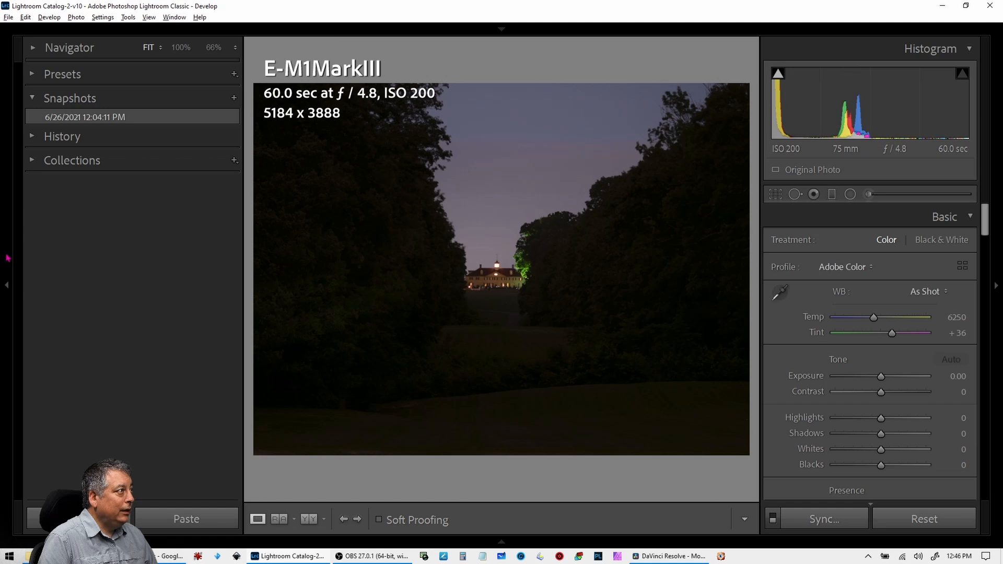
click(8, 286)
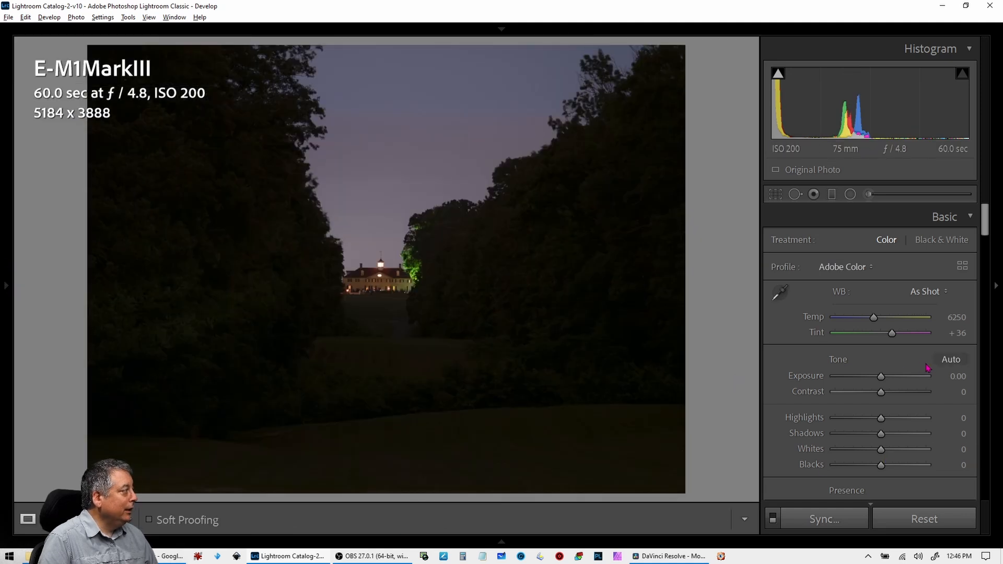
- Apply automatic tone to the 60-second exposure and straighten it with a crop angle of −0.80
click(950, 359)
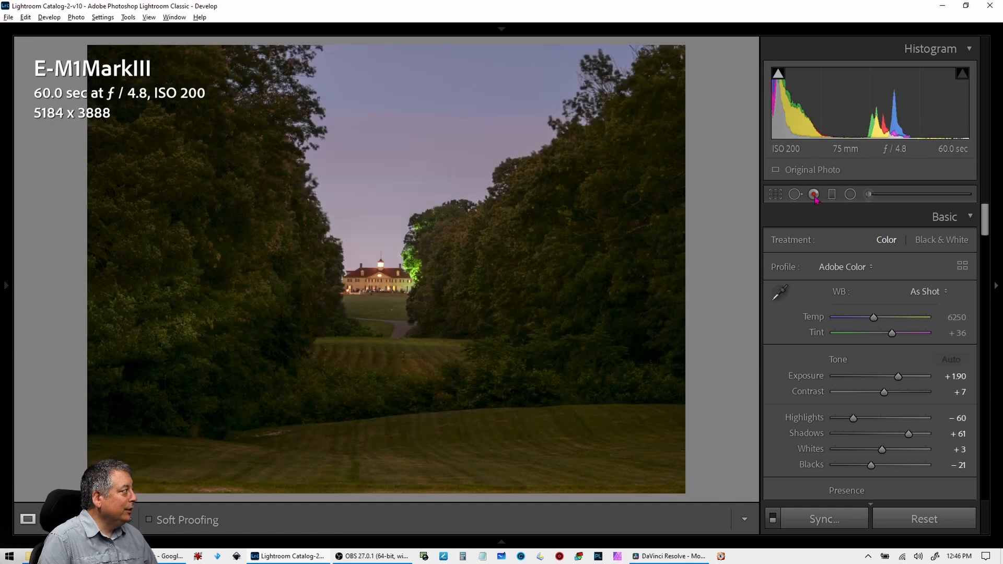
click(776, 197)
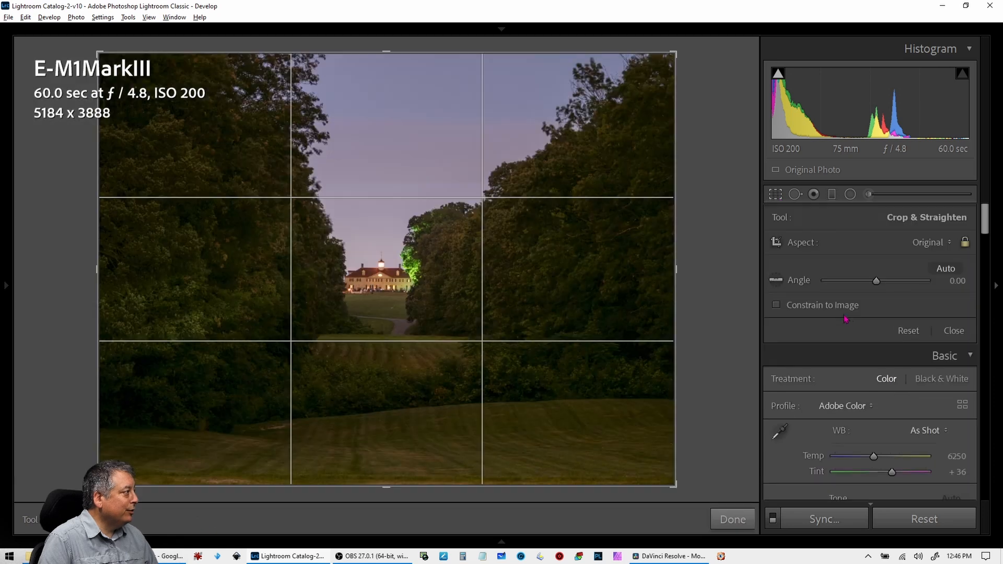
drag(876, 282, 878, 284)
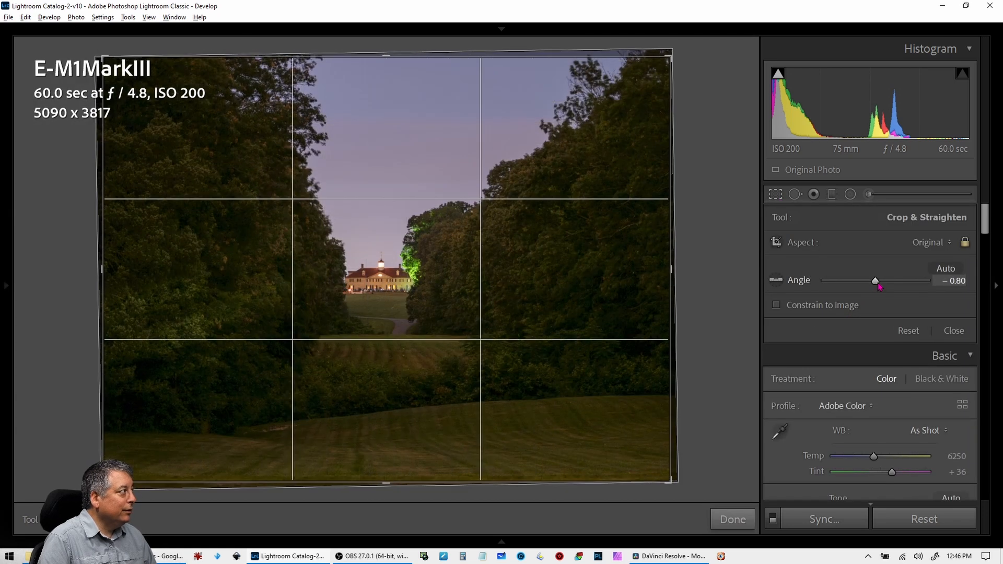
key(Return)
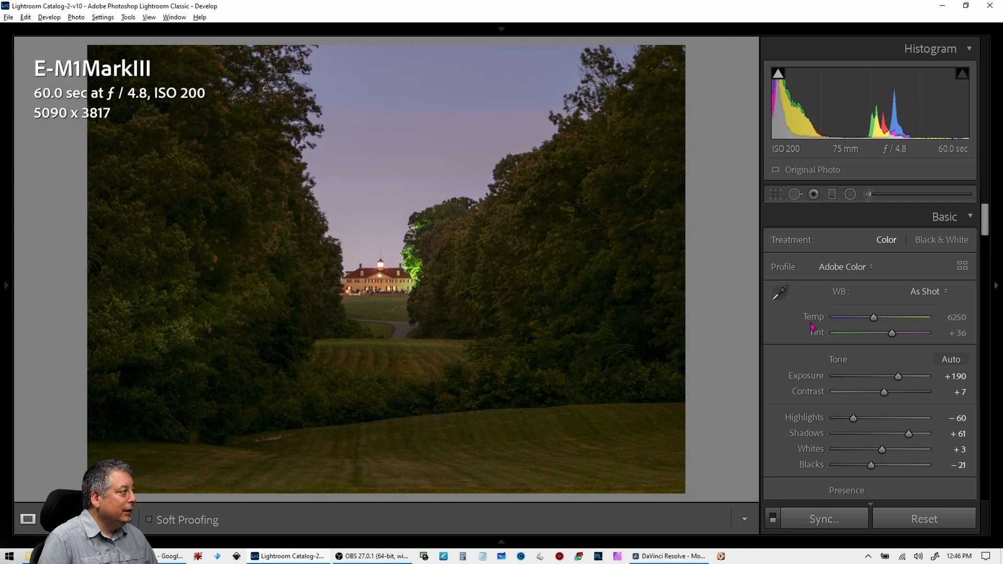
- Set the 60-second exposure's Vibrance to 0 and its Dehaze to +18
scroll(850, 415, down, 5)
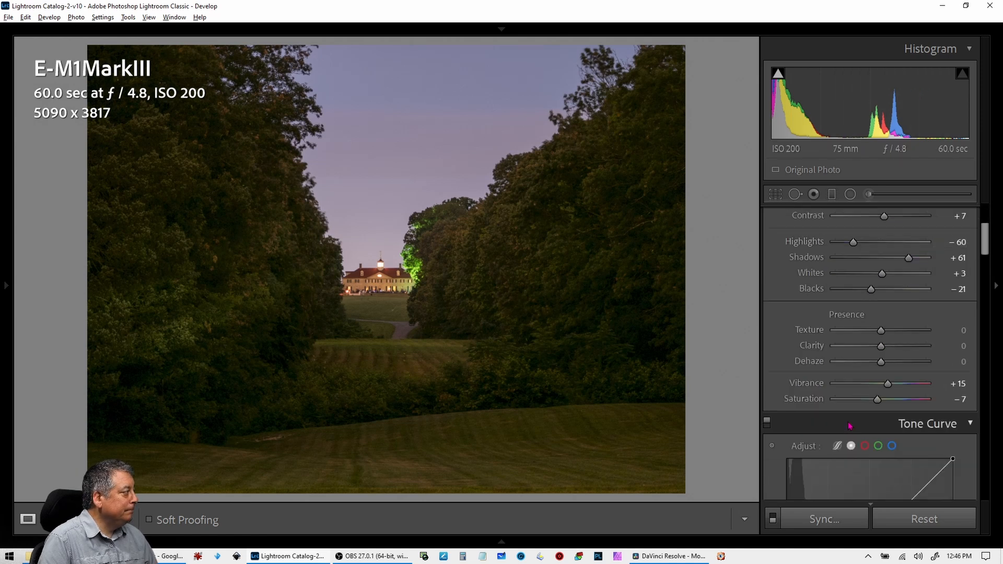
drag(887, 391, 882, 387)
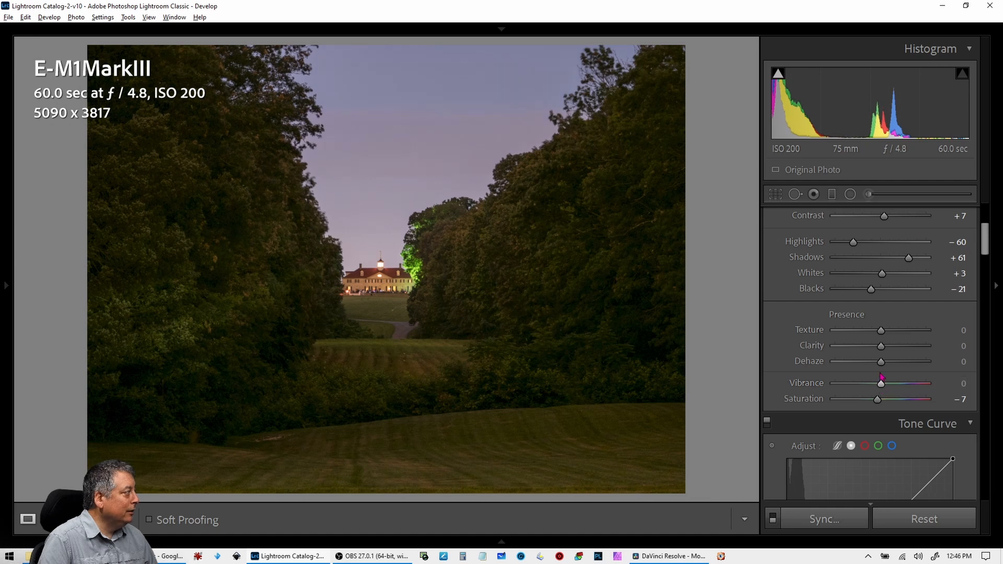
drag(882, 364, 889, 362)
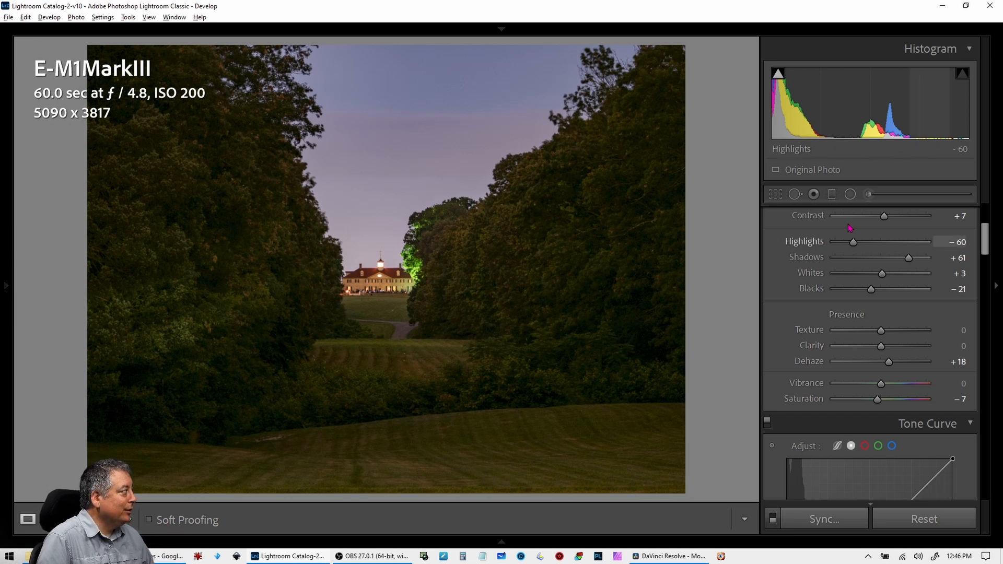
- Darken the sky between the trees and above the mansion with an adjustment brush mask at −2.81 exposure
click(868, 194)
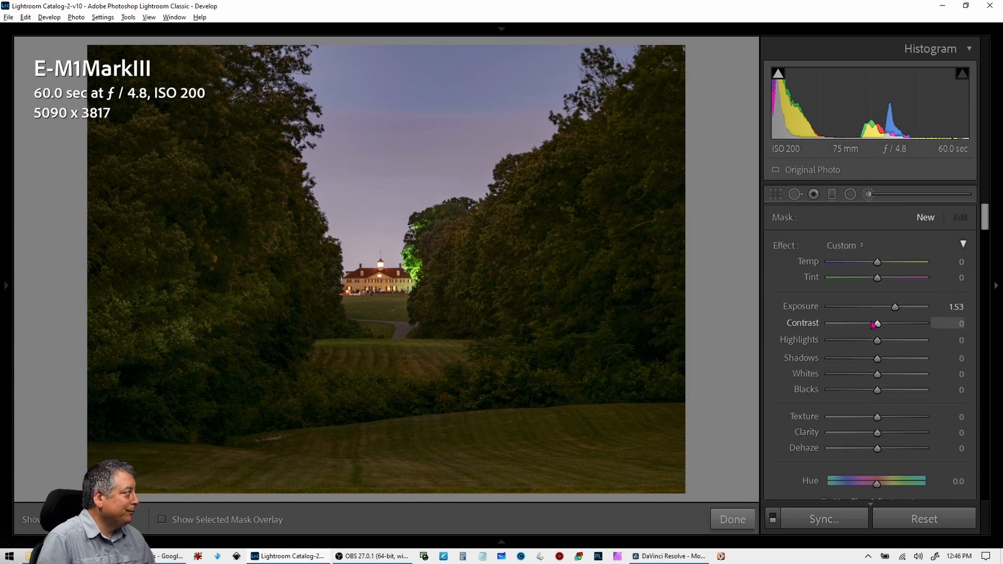
drag(895, 307, 854, 309)
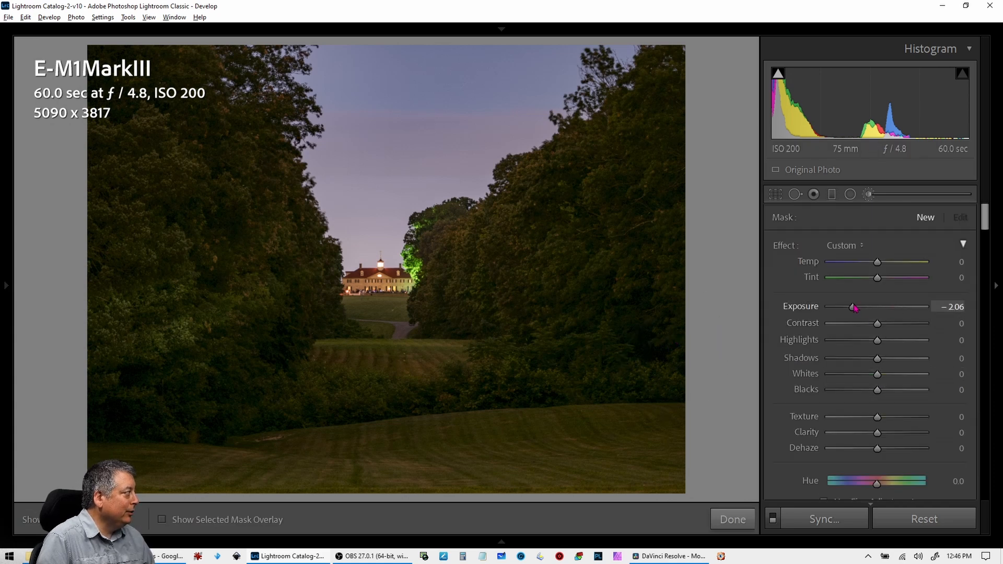
mouse_move(332, 101)
mouse_down()
mouse_move(331, 85)
mouse_move(533, 89)
mouse_move(562, 71)
mouse_move(510, 56)
mouse_up()
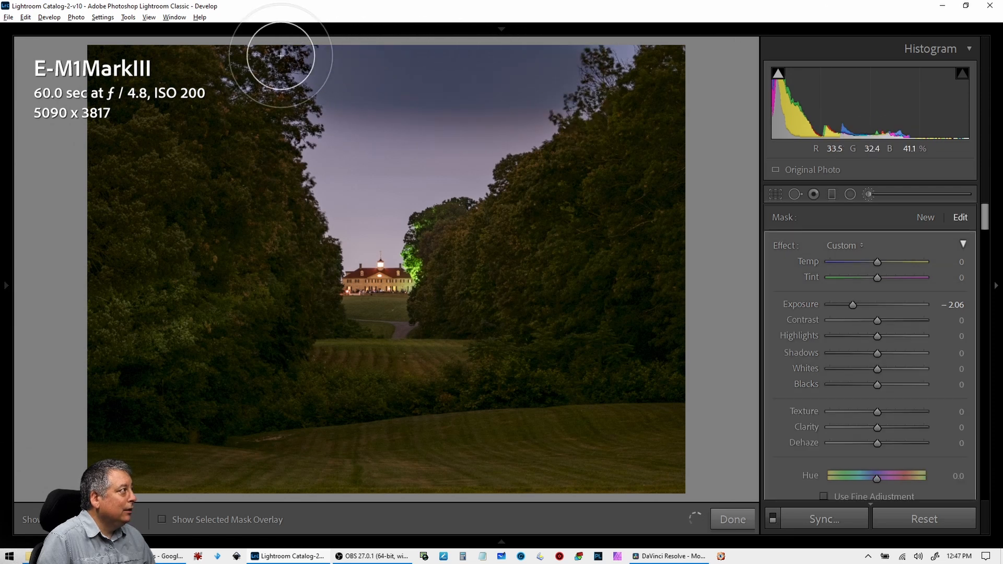
mouse_move(281, 55)
mouse_down()
mouse_move(355, 94)
mouse_move(536, 125)
mouse_move(322, 119)
mouse_move(342, 163)
mouse_move(365, 174)
mouse_move(478, 180)
mouse_move(499, 142)
mouse_move(537, 109)
mouse_move(636, 58)
mouse_up()
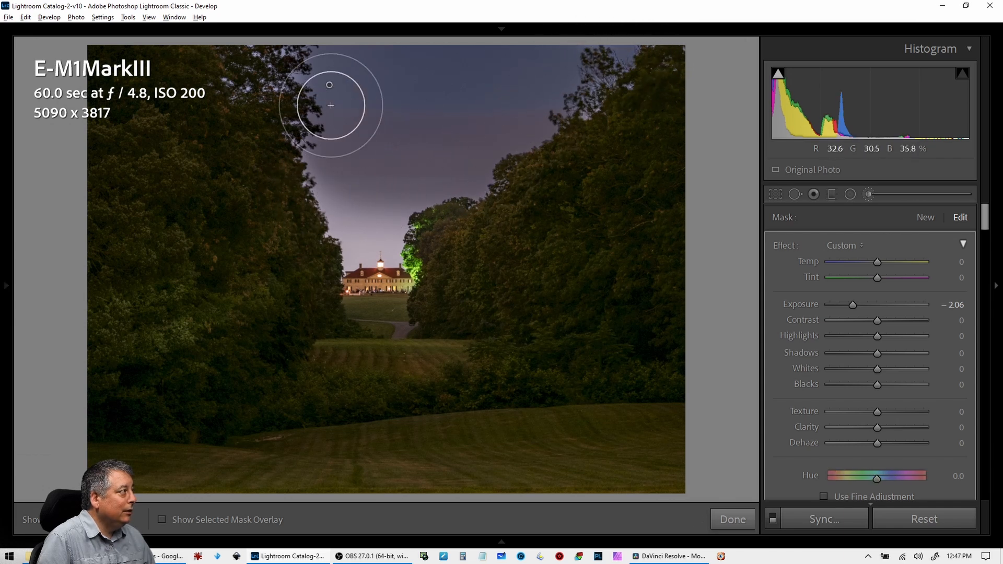
mouse_move(369, 185)
mouse_down()
mouse_move(356, 209)
mouse_move(336, 196)
mouse_move(328, 216)
mouse_move(389, 227)
mouse_up()
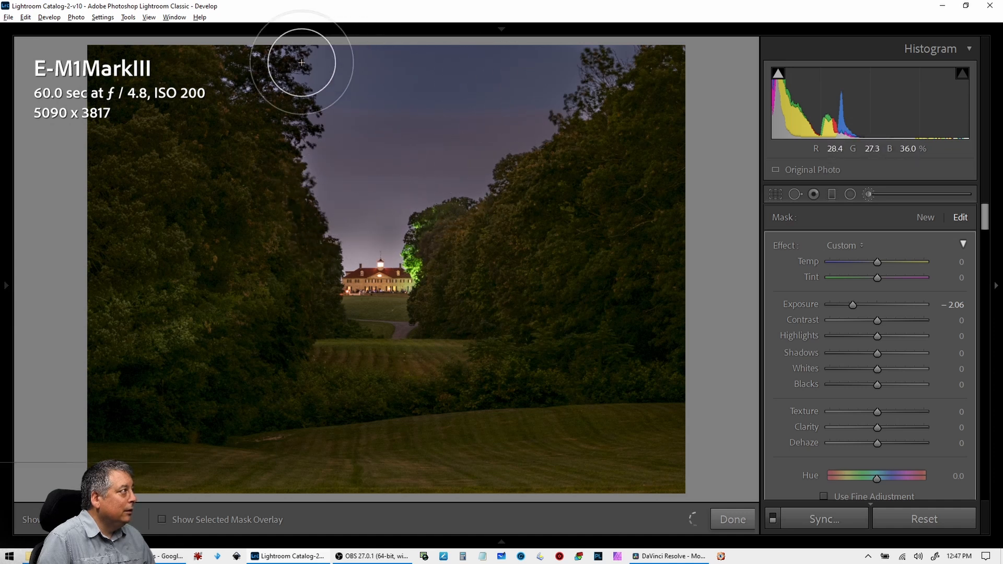
drag(853, 305, 845, 310)
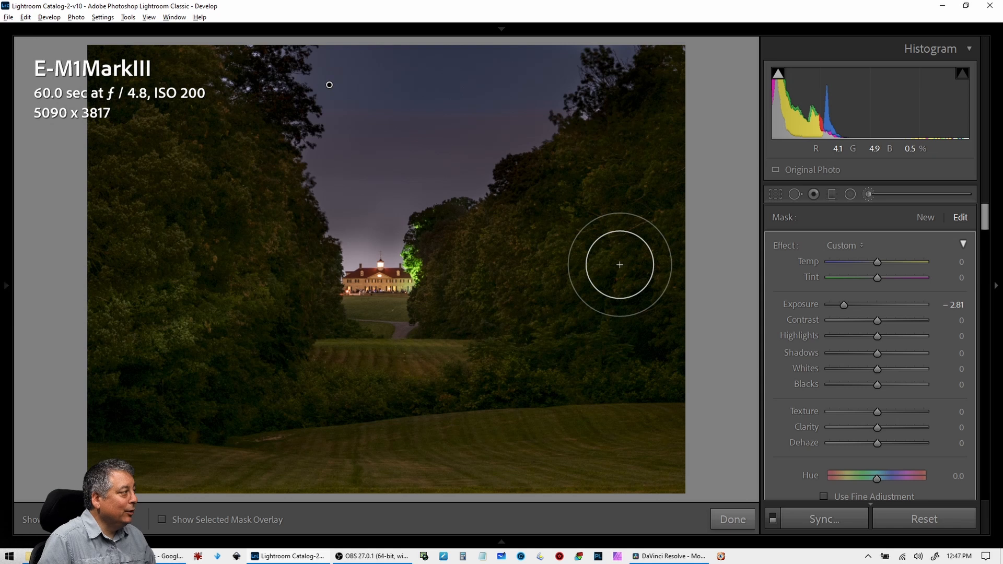
- Apply automatic tone to the 6-second fireworks photo and raise its Exposure to +2.09
key(Right)
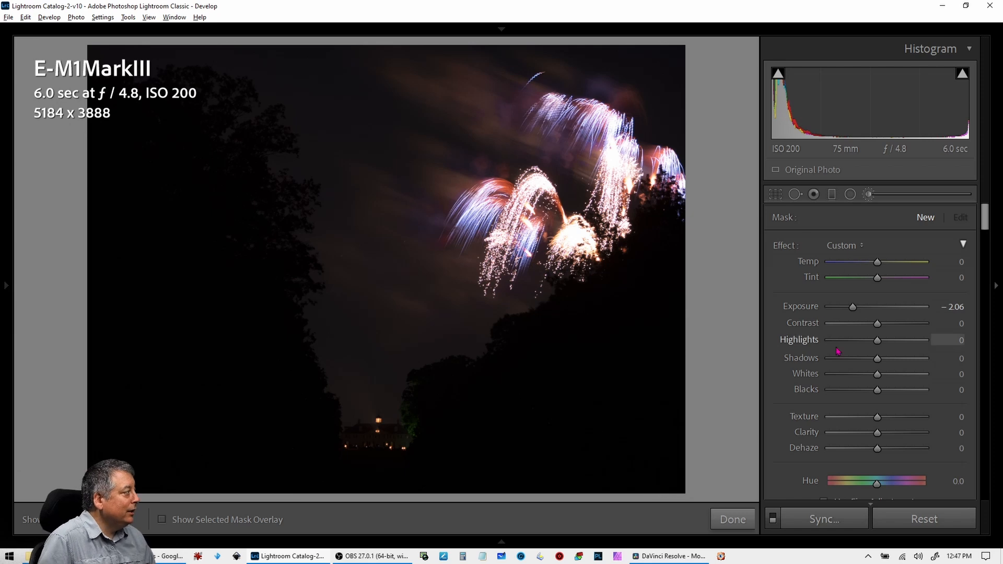
click(868, 194)
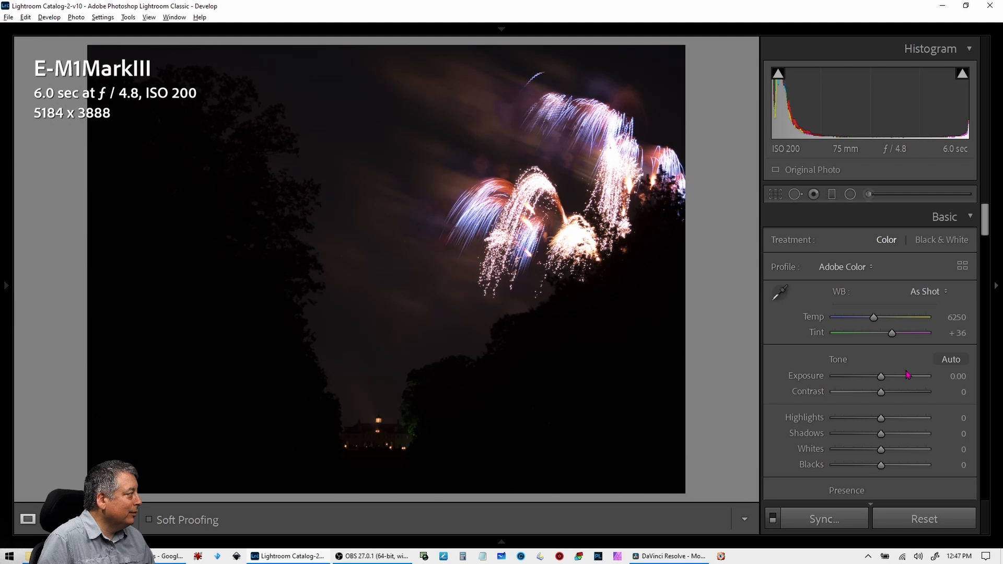
click(949, 361)
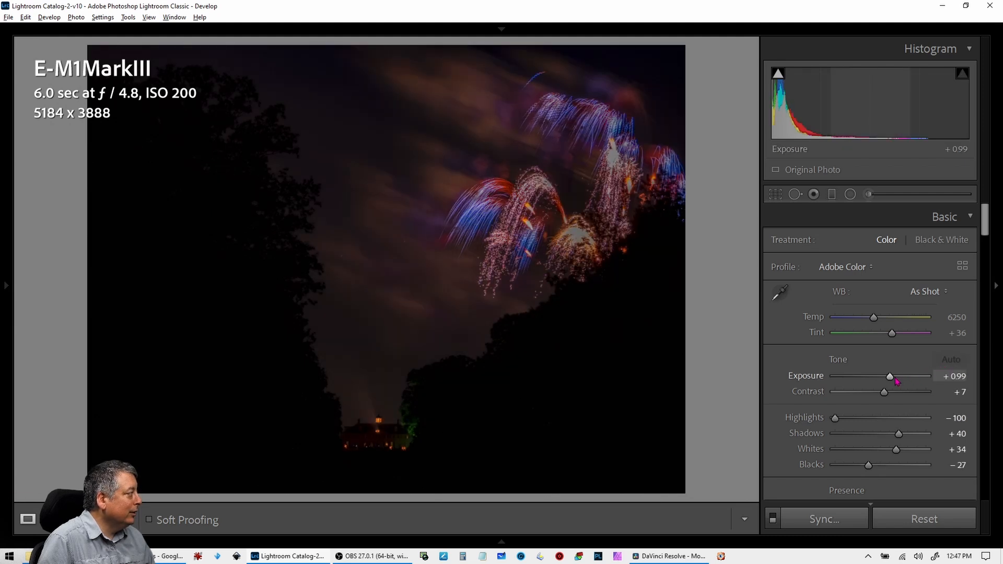
drag(892, 382, 903, 382)
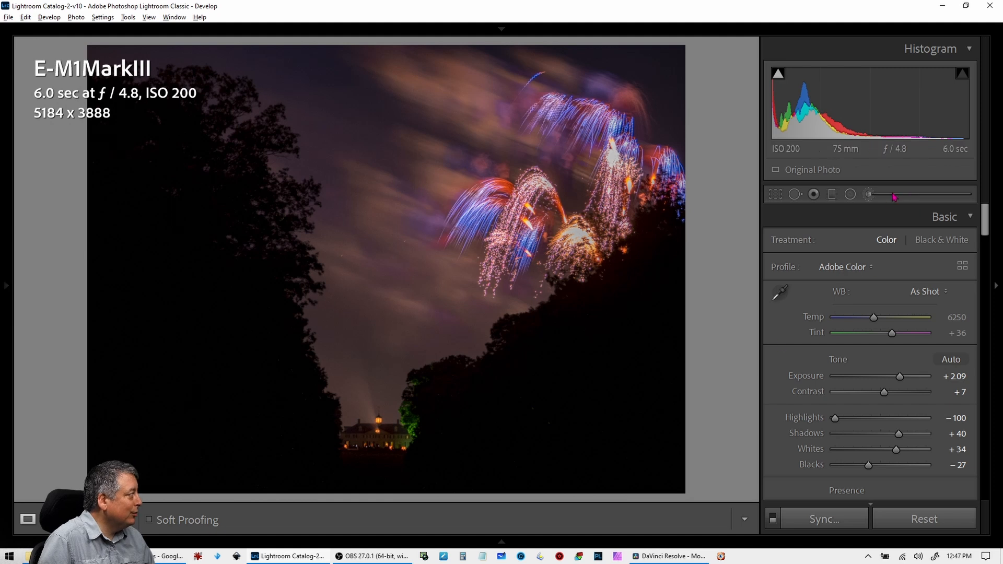
- Brighten the dark trees and foreground of the fireworks photo with an adjustment brush at 2.72 exposure
click(869, 195)
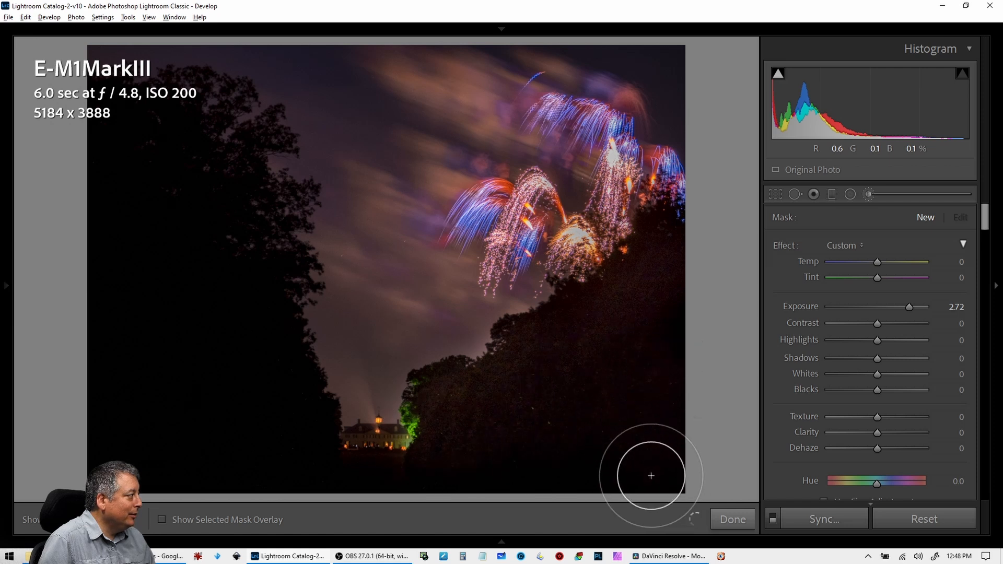
mouse_move(411, 476)
mouse_down()
mouse_move(334, 474)
mouse_move(394, 473)
mouse_move(323, 471)
mouse_move(301, 449)
mouse_move(289, 369)
mouse_move(249, 264)
mouse_move(247, 208)
mouse_move(224, 164)
mouse_move(130, 123)
mouse_up()
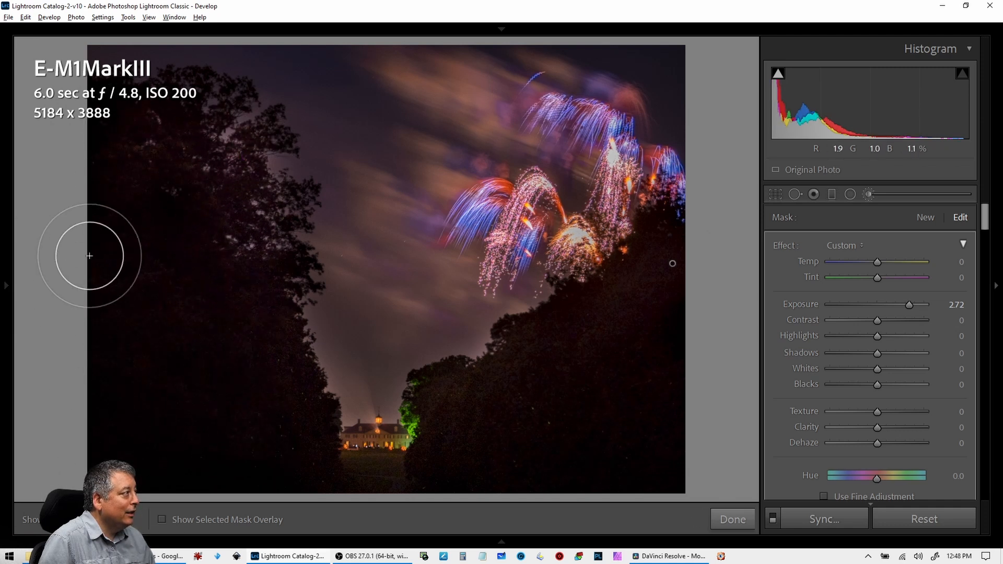
key(ctrl+z)
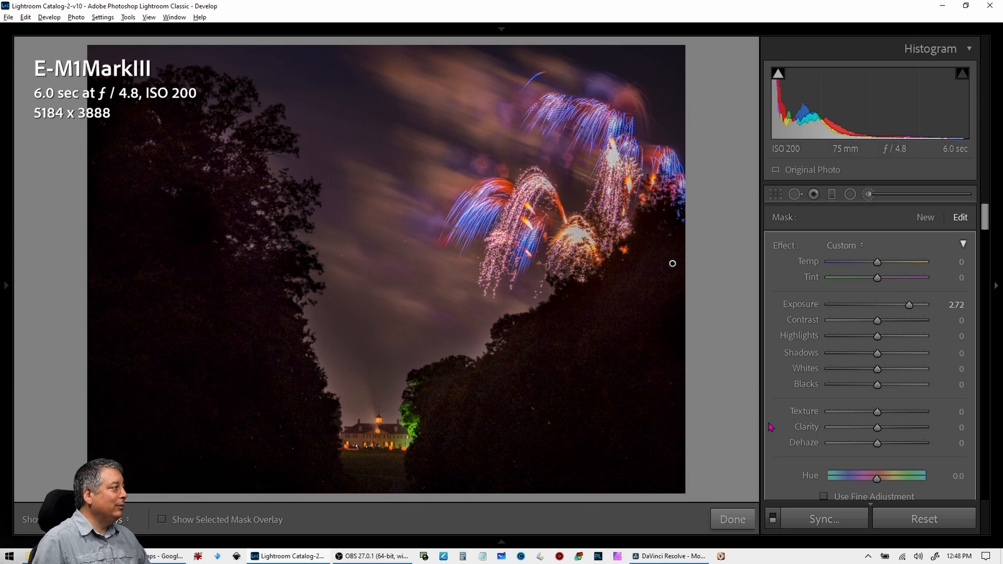
click(867, 197)
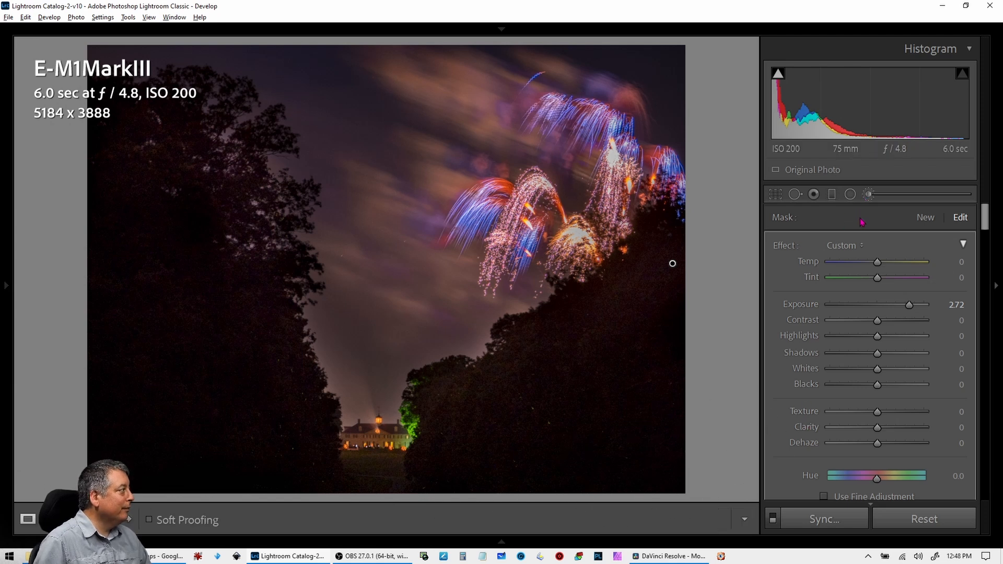
- Set the fireworks photo's color noise reduction to 16
scroll(887, 402, down, 15)
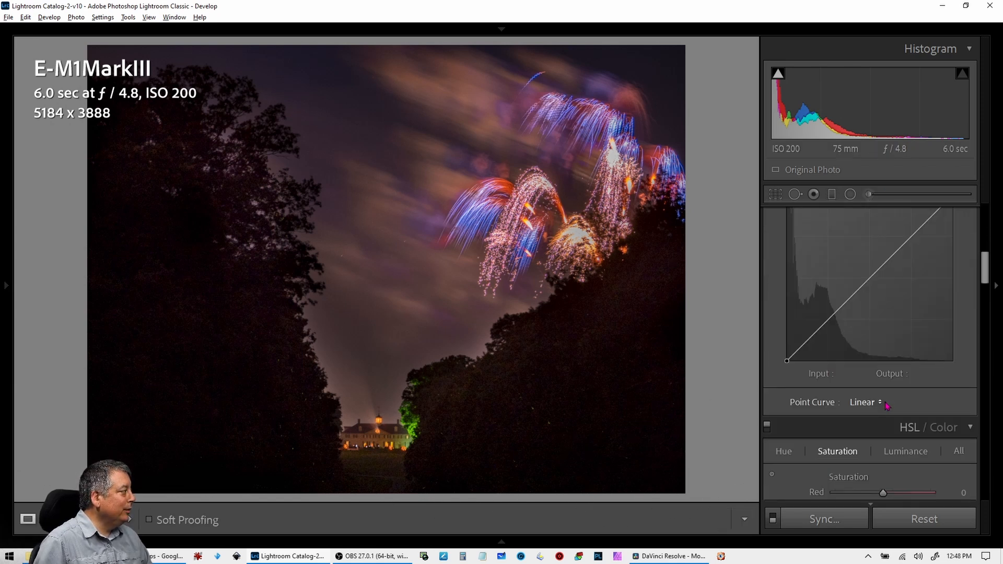
scroll(887, 406, down, 5)
scroll(886, 406, down, 4)
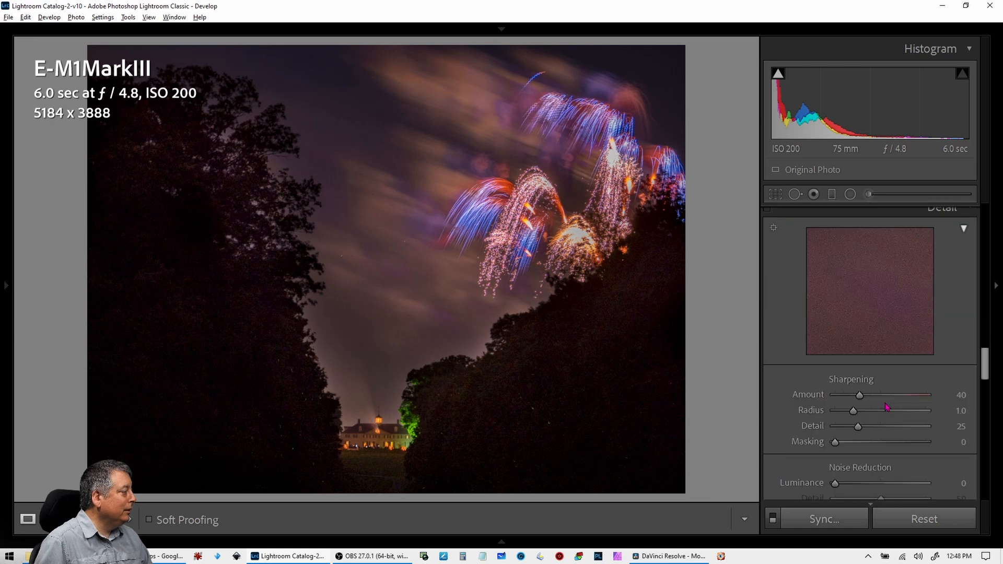
scroll(886, 408, up, 4)
scroll(885, 410, down, 2)
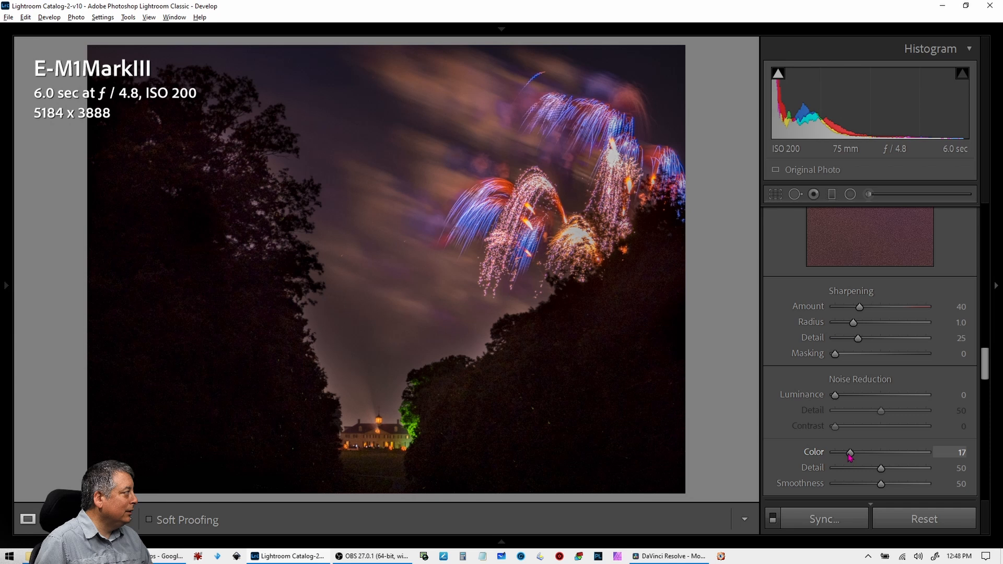
drag(847, 454, 844, 455)
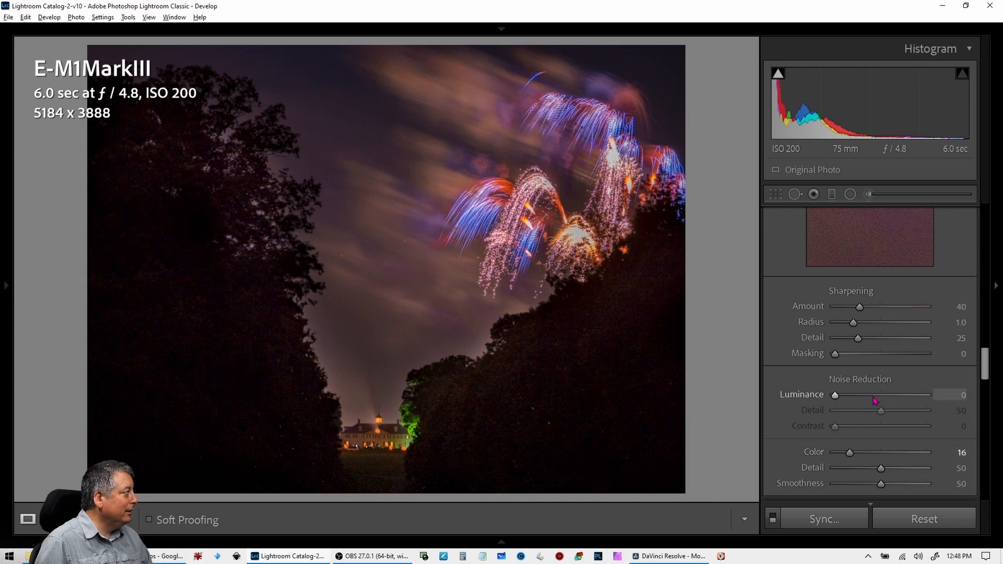
- Sharpen the fireworks photo with a Masking of 83 and an Amount of 74
scroll(874, 402, up, 2)
drag(834, 442, 911, 449)
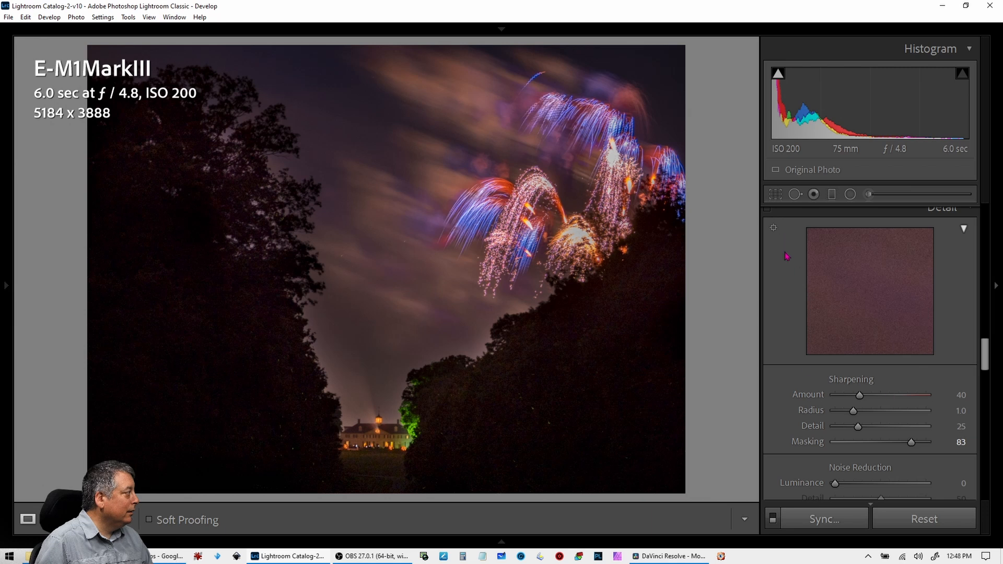
drag(881, 399, 886, 399)
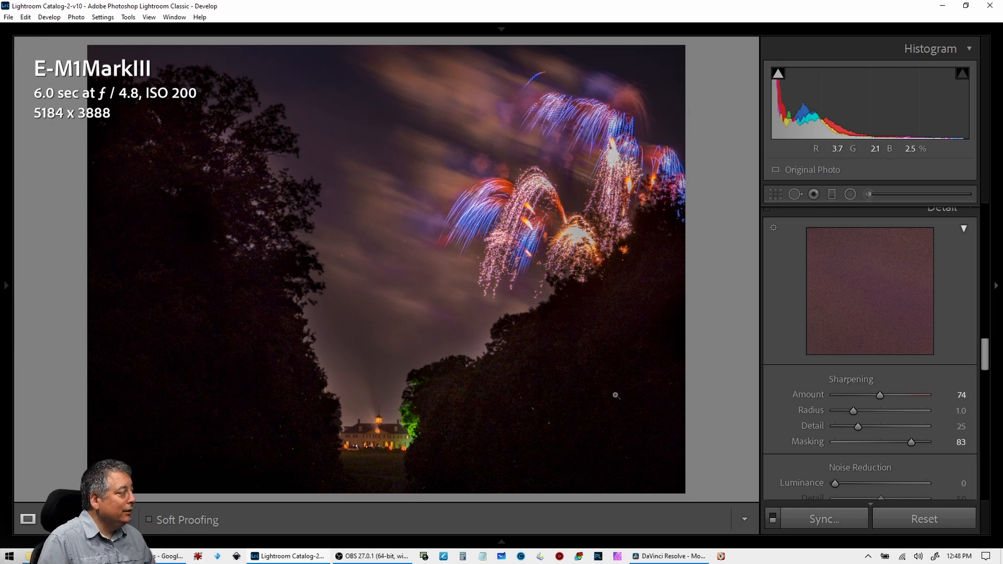
- Compare the 6-second fireworks and 60-second dusk photos, and open both as layers of one document in Photoshop
key(c)
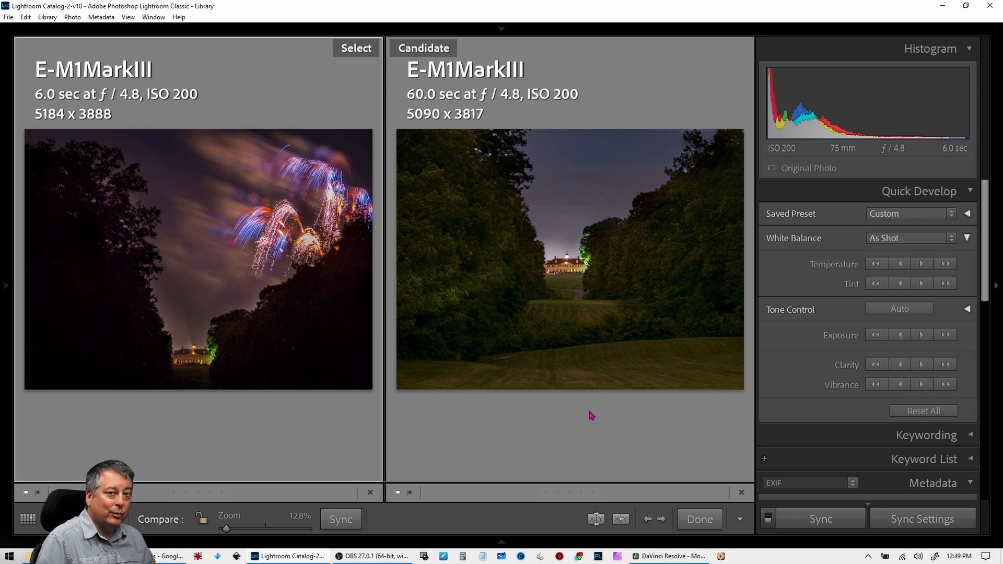
key(g)
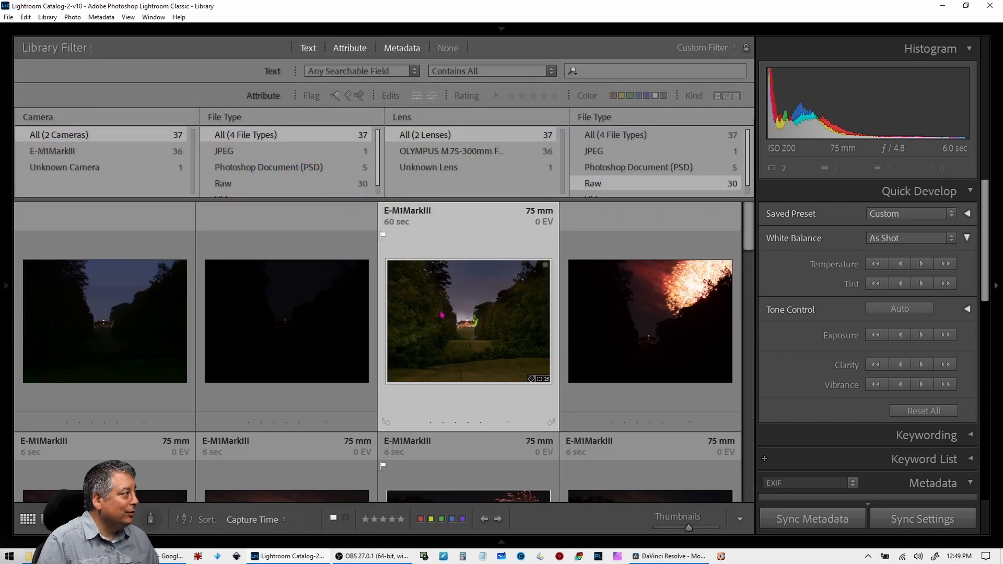
right_click(441, 314)
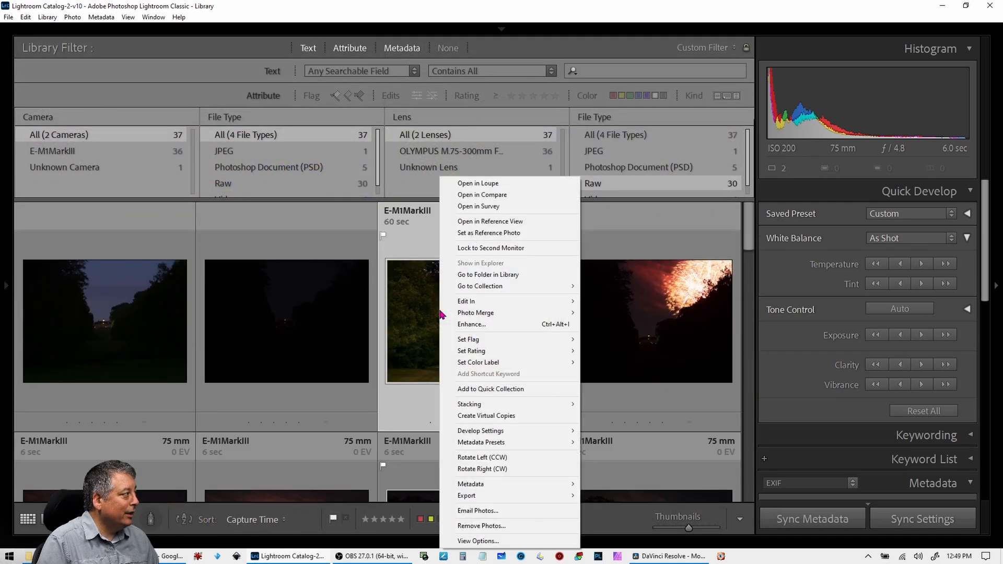
mouse_move(507, 302)
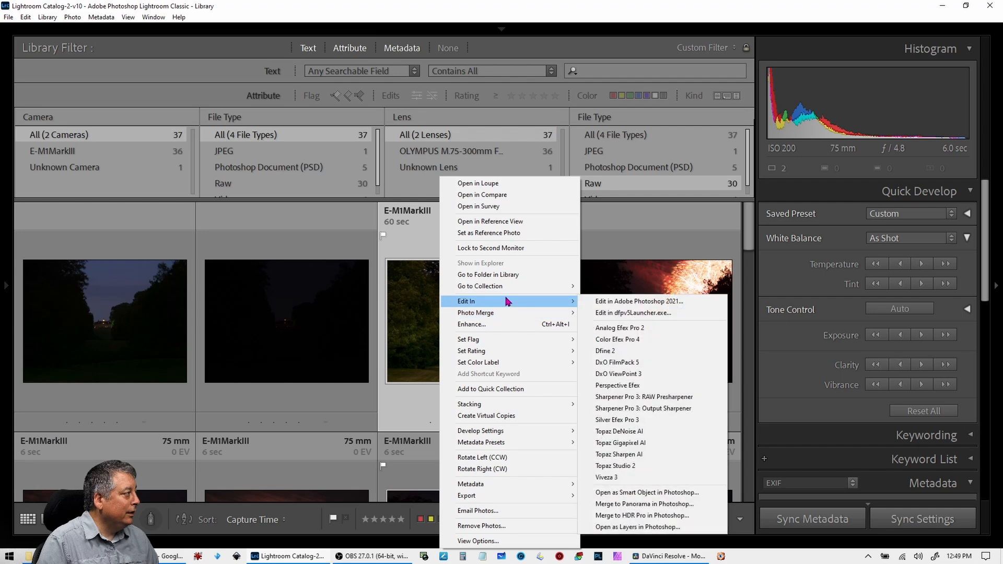
click(662, 527)
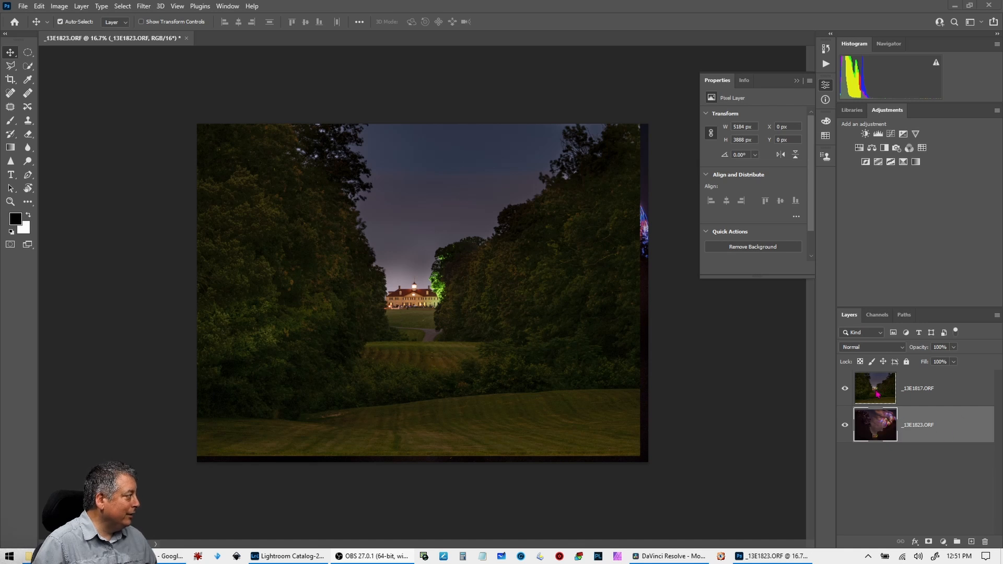
- Place the dusk mansion layer beneath the fireworks layer and lower the fireworks layer's opacity to 40%
drag(871, 386, 883, 452)
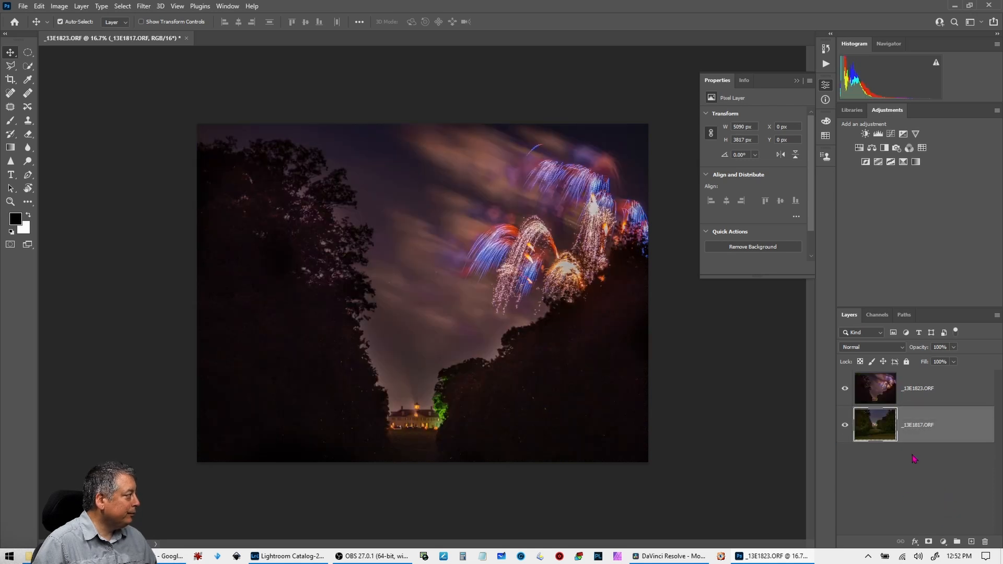
click(884, 391)
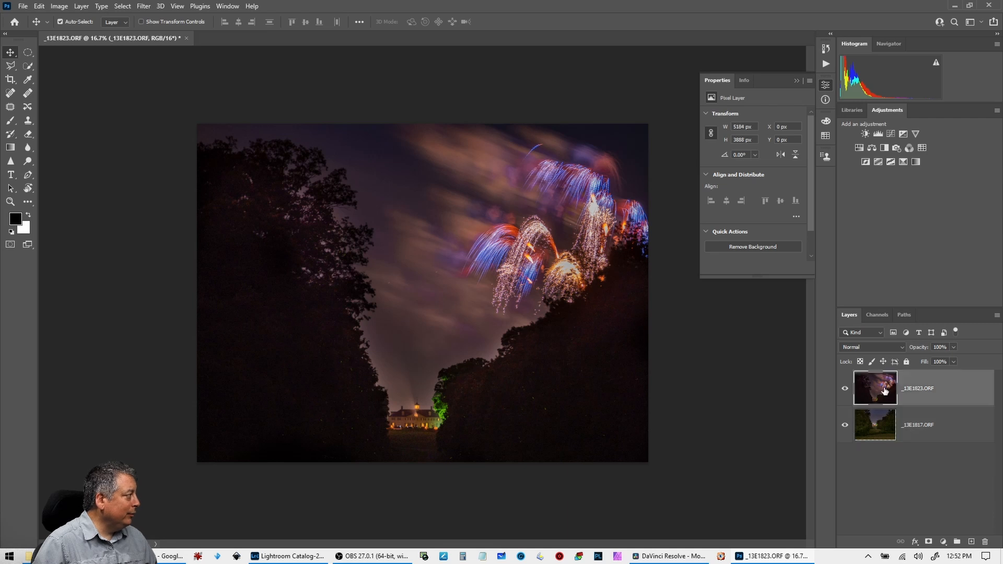
click(953, 348)
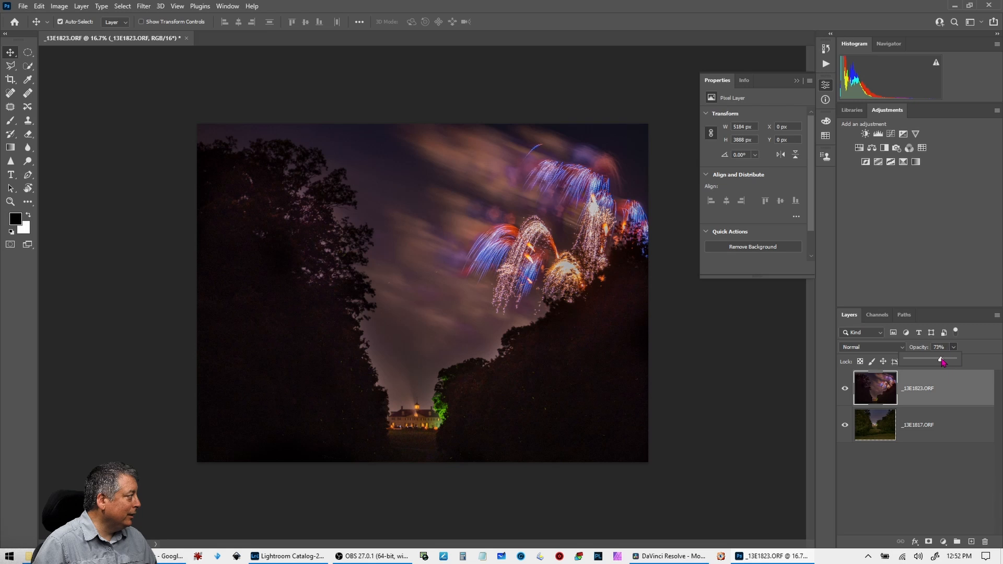
- Move the dusk and fireworks layers until their mansions overlap, and restore the fireworks layer's opacity to 100%
click(884, 424)
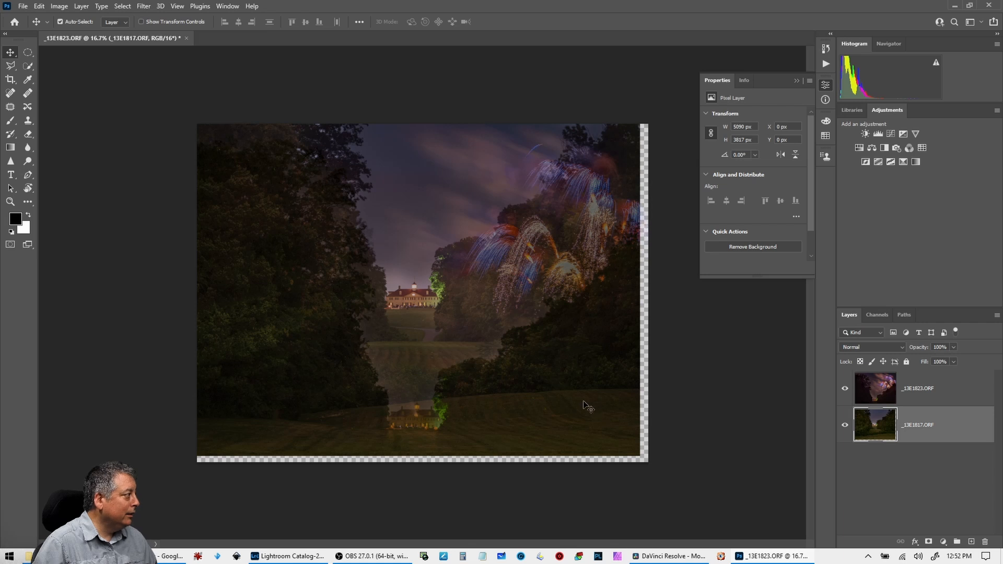
drag(569, 388, 470, 322)
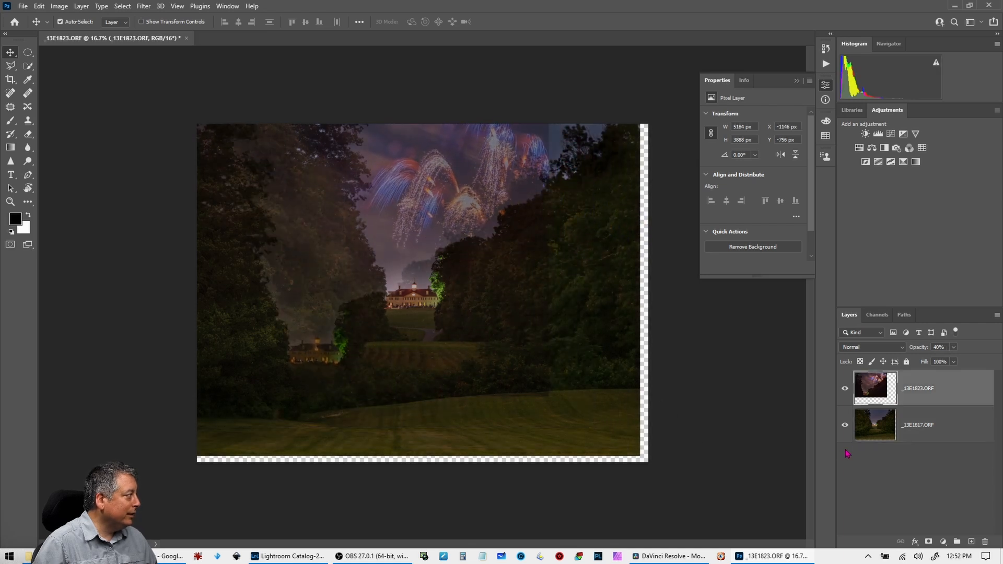
click(874, 427)
drag(587, 345, 588, 466)
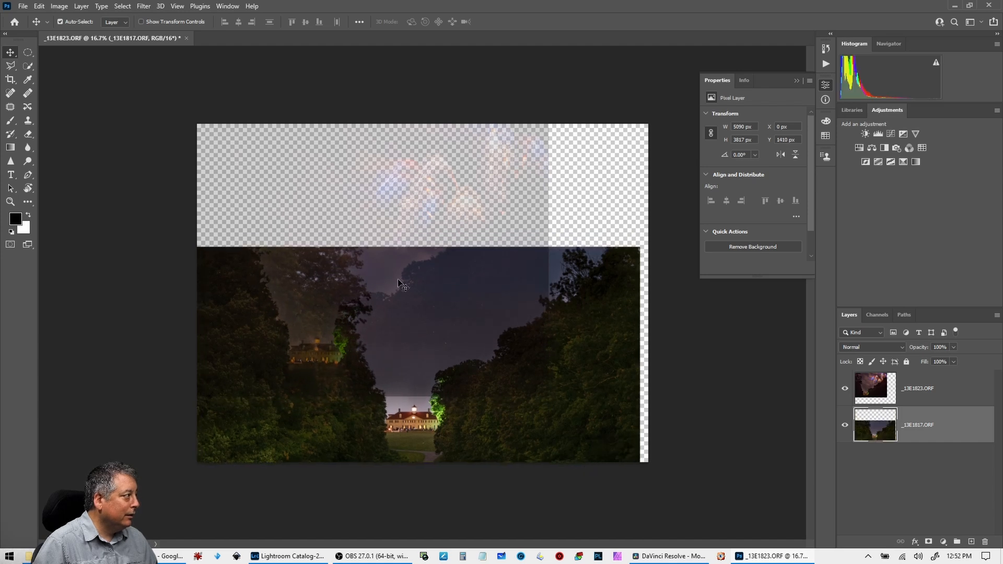
drag(398, 282, 496, 353)
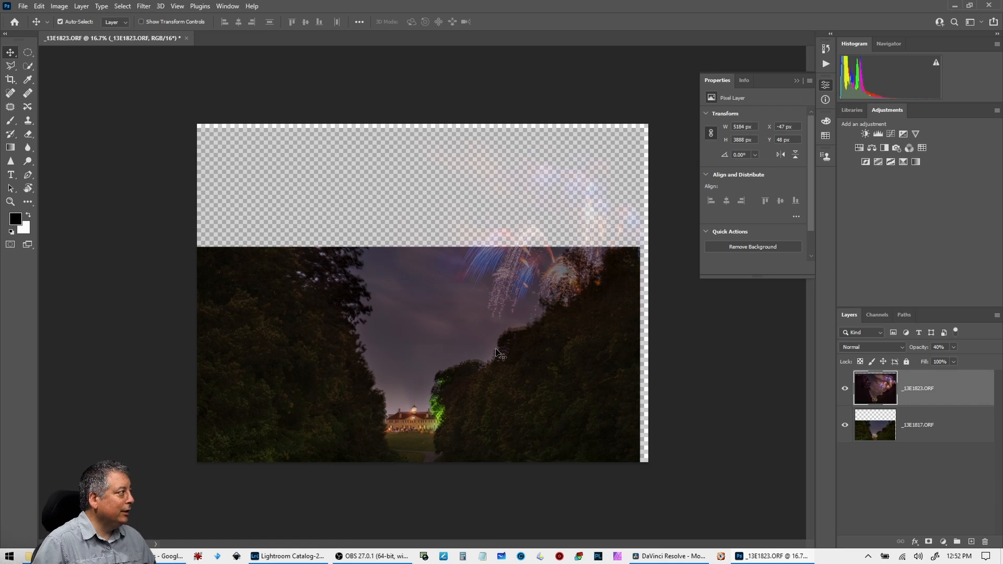
click(953, 347)
drag(956, 359, 999, 366)
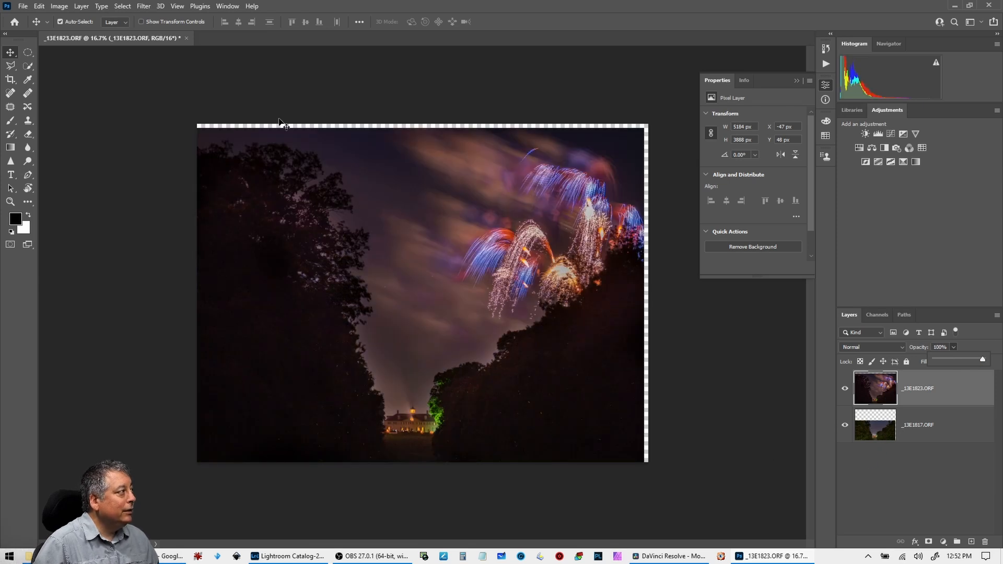
- Enlarge the canvas to 8000 by 8000 pixels
click(59, 5)
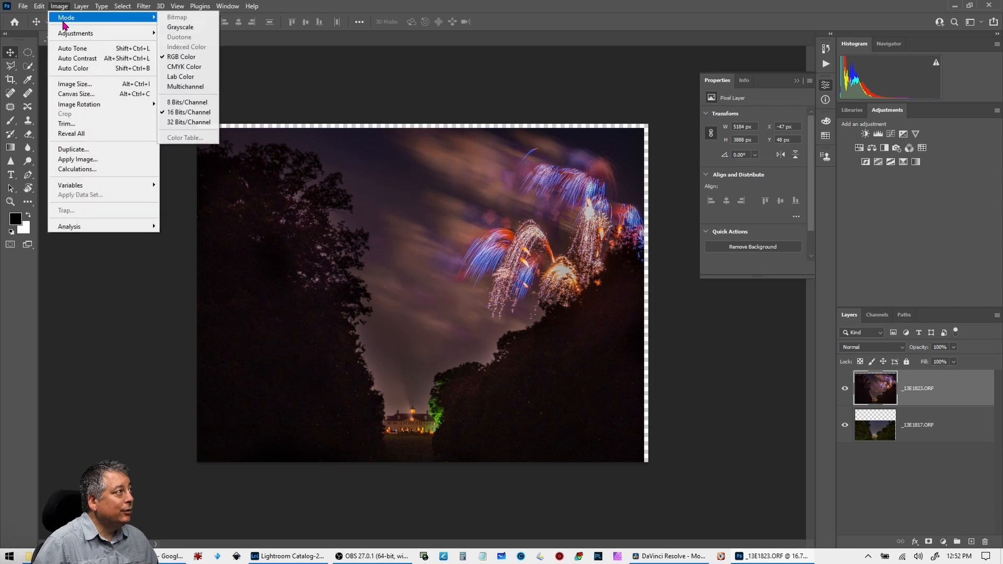
click(77, 94)
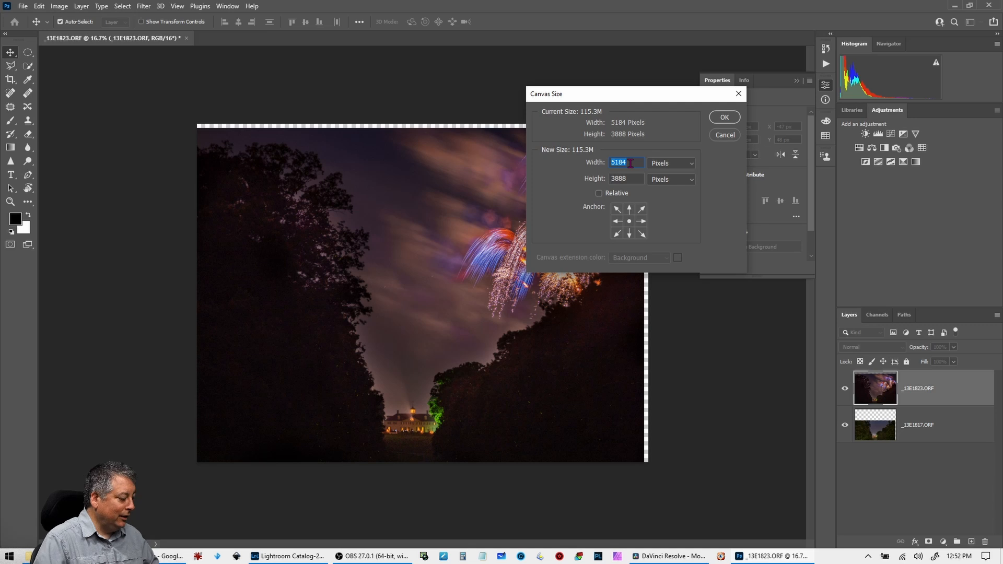
text(8000)
key(Tab)
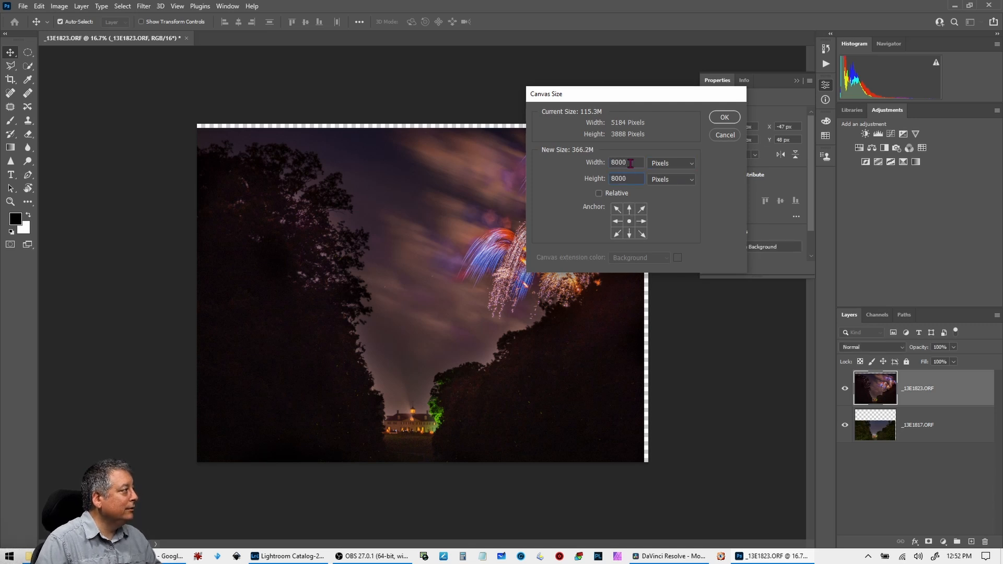
key(Return)
- Add a layer mask to the fireworks layer and brush black over its lower part to reveal the dusk mansion, lawn and trees
scroll(656, 300, down, 4)
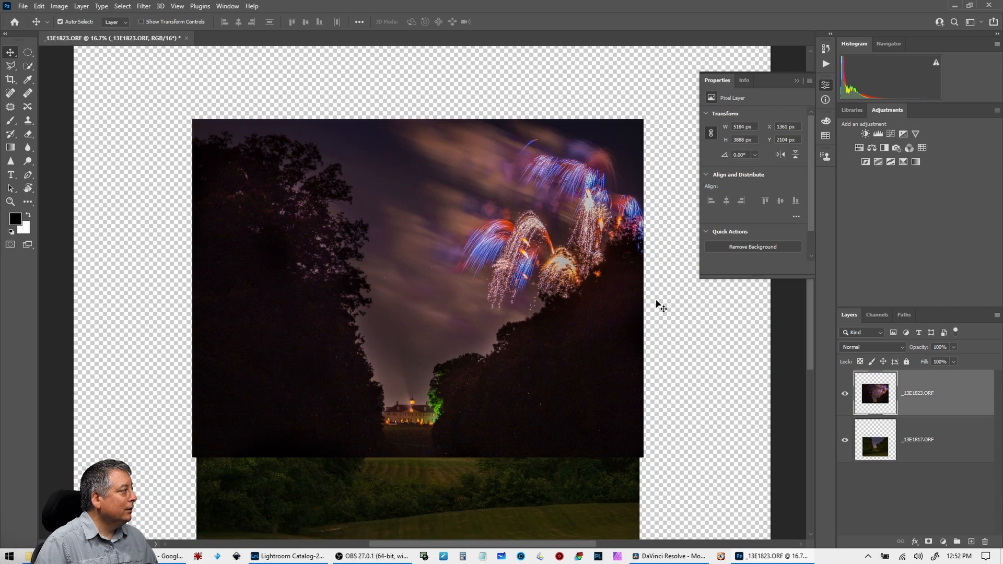
scroll(418, 300, down, 4)
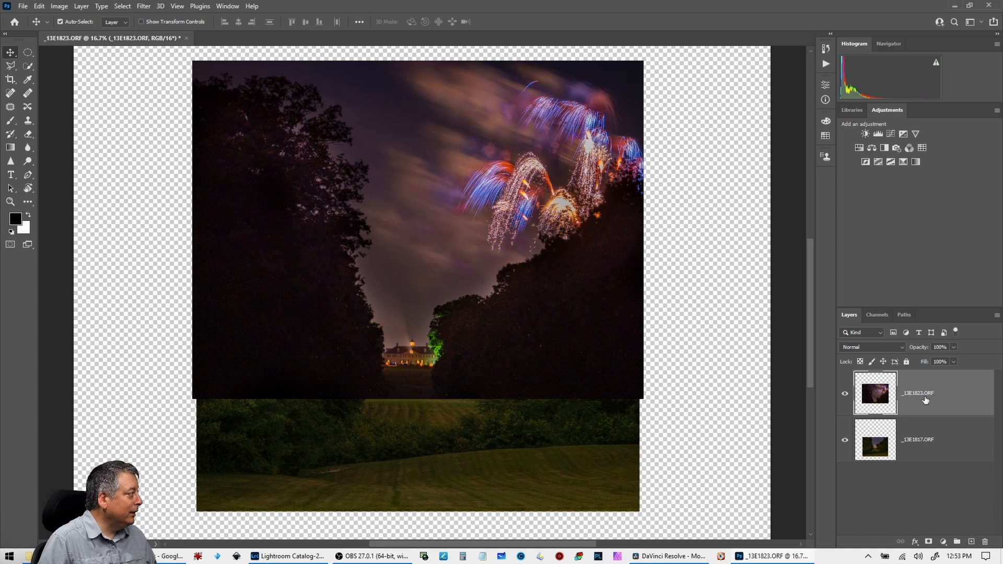
click(928, 542)
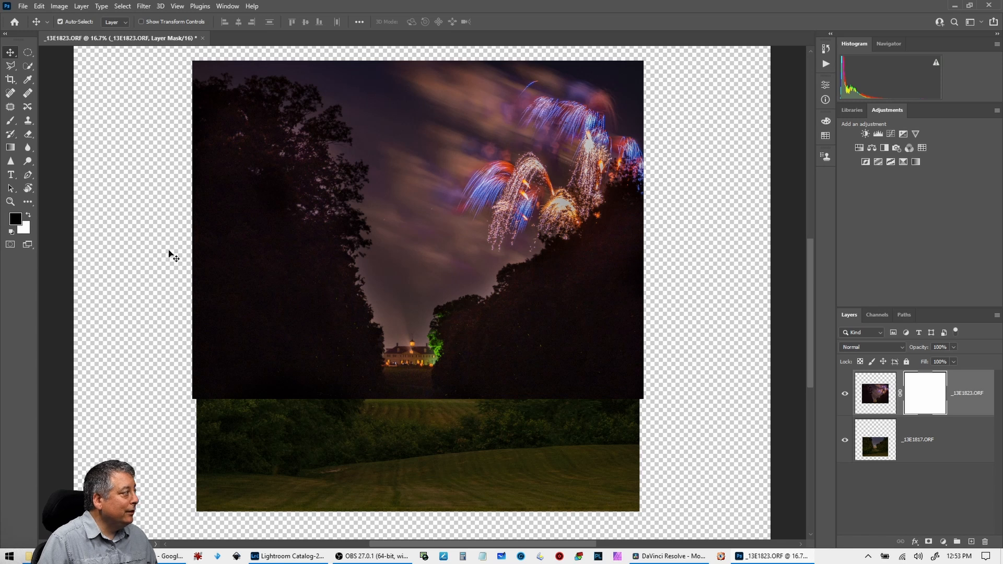
click(10, 120)
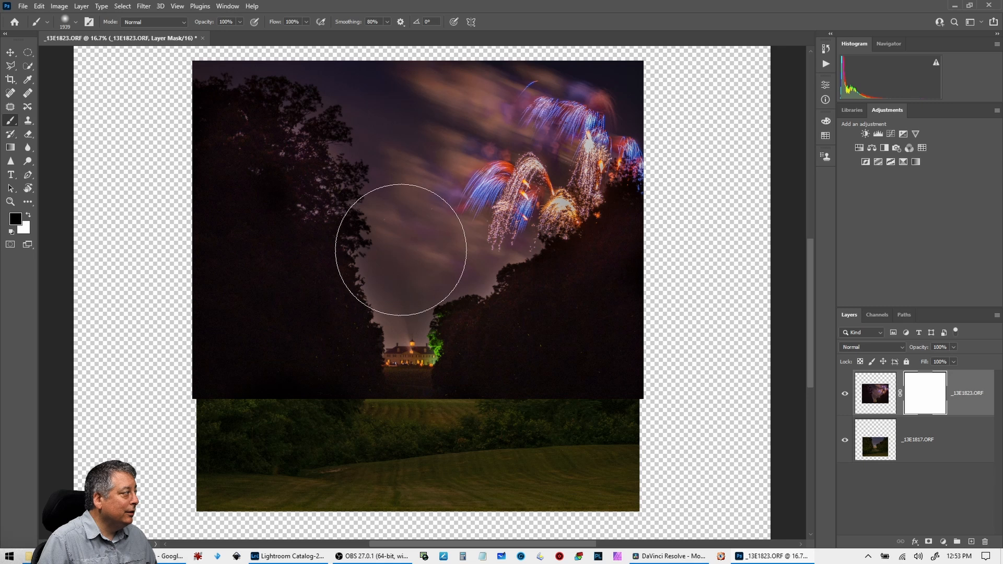
click(372, 345)
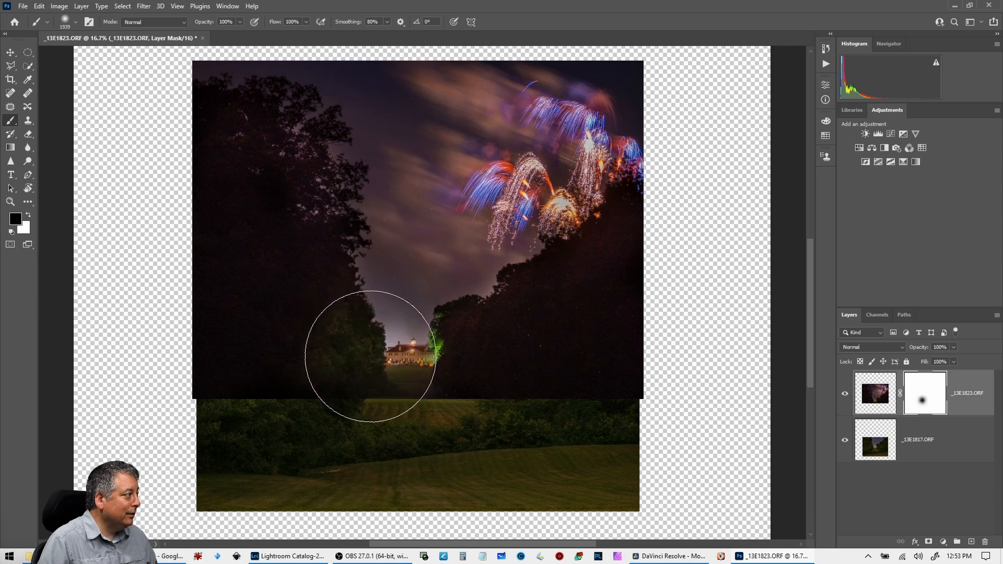
mouse_move(365, 358)
mouse_down()
mouse_move(482, 369)
mouse_move(488, 379)
mouse_move(279, 393)
mouse_move(358, 454)
mouse_up()
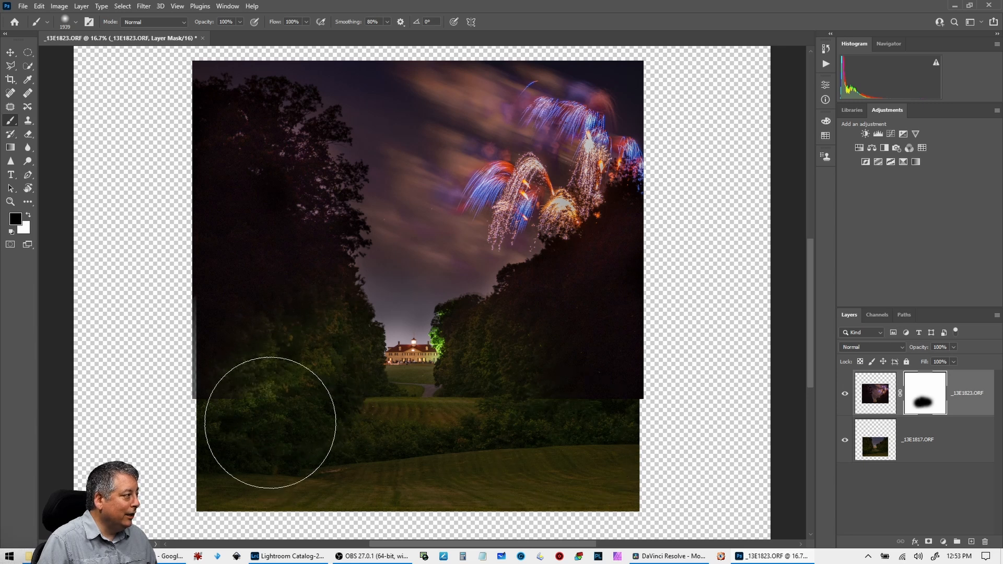
drag(269, 421, 233, 410)
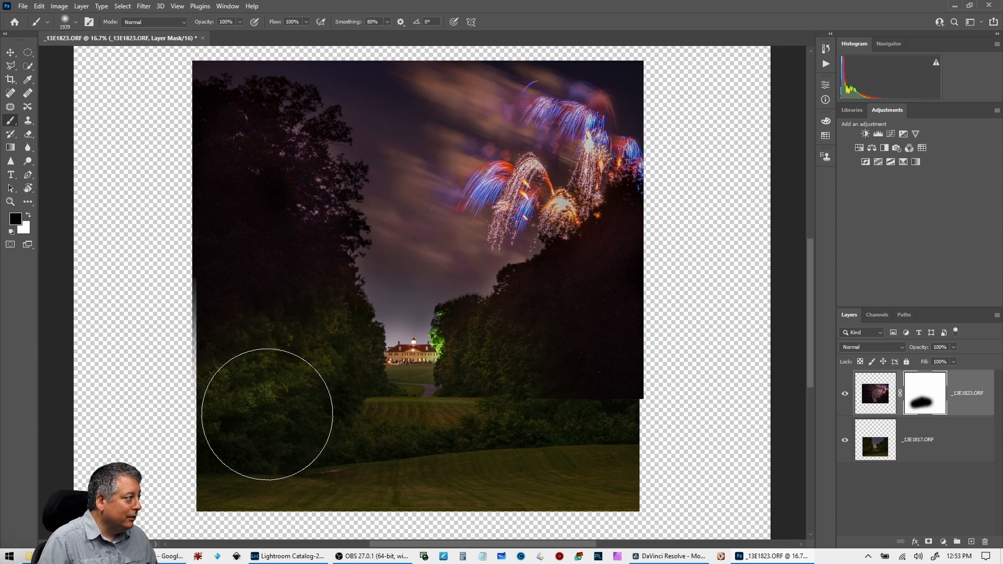
mouse_move(575, 409)
mouse_down()
mouse_move(631, 413)
mouse_move(550, 384)
mouse_move(551, 363)
mouse_move(633, 300)
mouse_move(634, 286)
mouse_move(588, 334)
mouse_move(569, 327)
mouse_move(535, 351)
mouse_move(539, 362)
mouse_up()
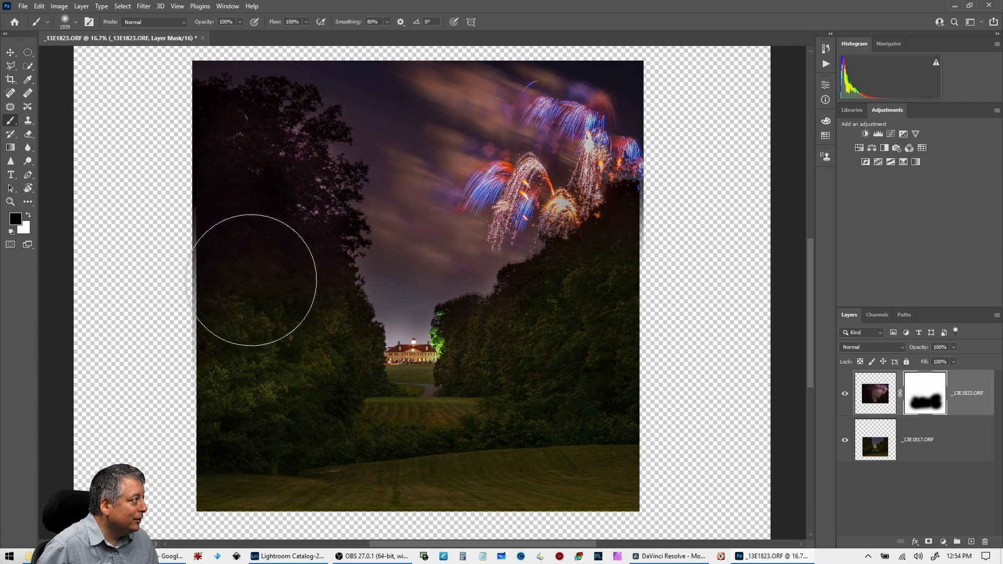
- Extend the mask up the left-hand trees and paint white on it to restore the overpainted treetops of the fireworks layer
drag(253, 264, 240, 247)
key(ctrl+z)
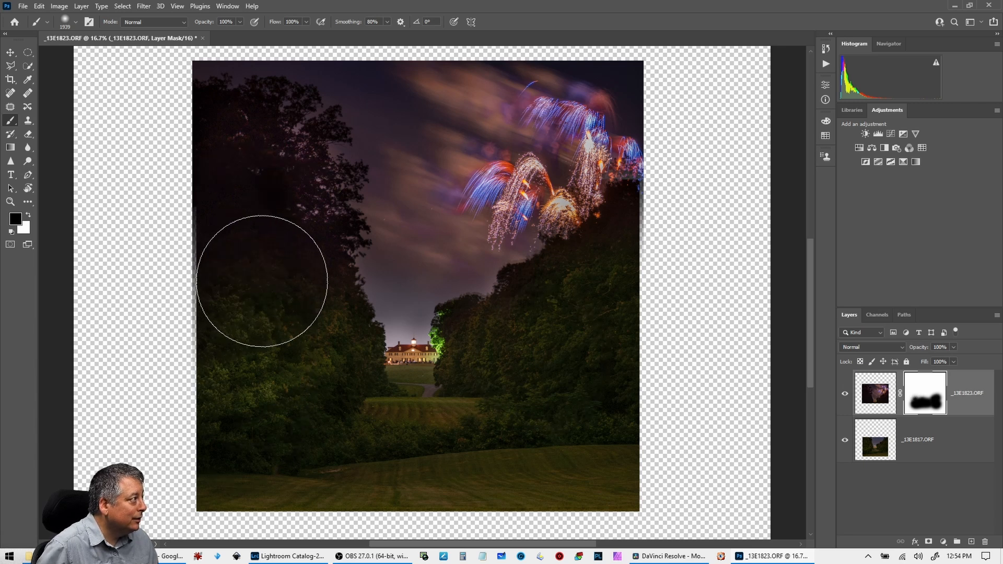
key(ctrl+shift+z)
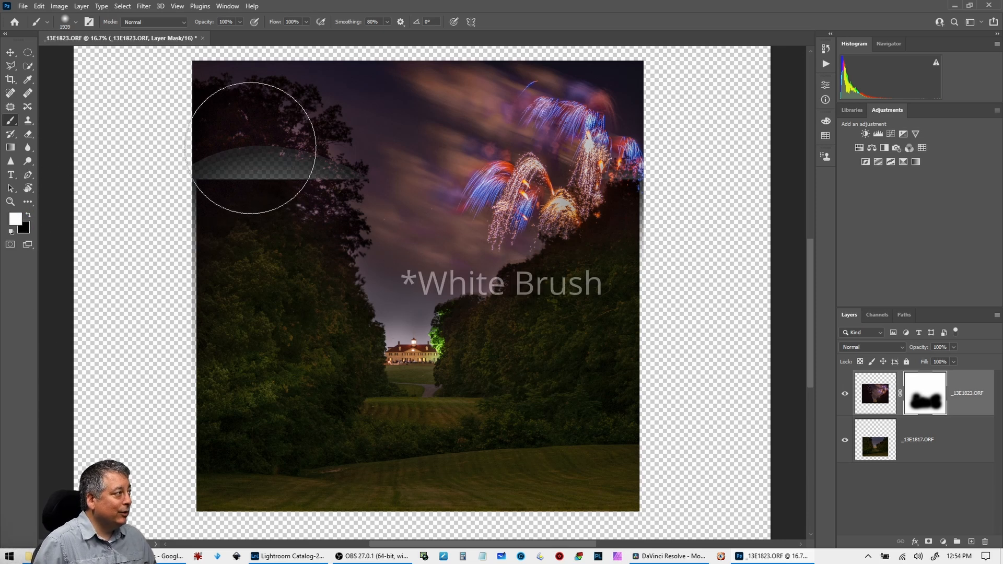
mouse_move(261, 150)
mouse_down()
mouse_move(303, 167)
mouse_move(287, 157)
mouse_move(214, 165)
mouse_move(335, 167)
mouse_up()
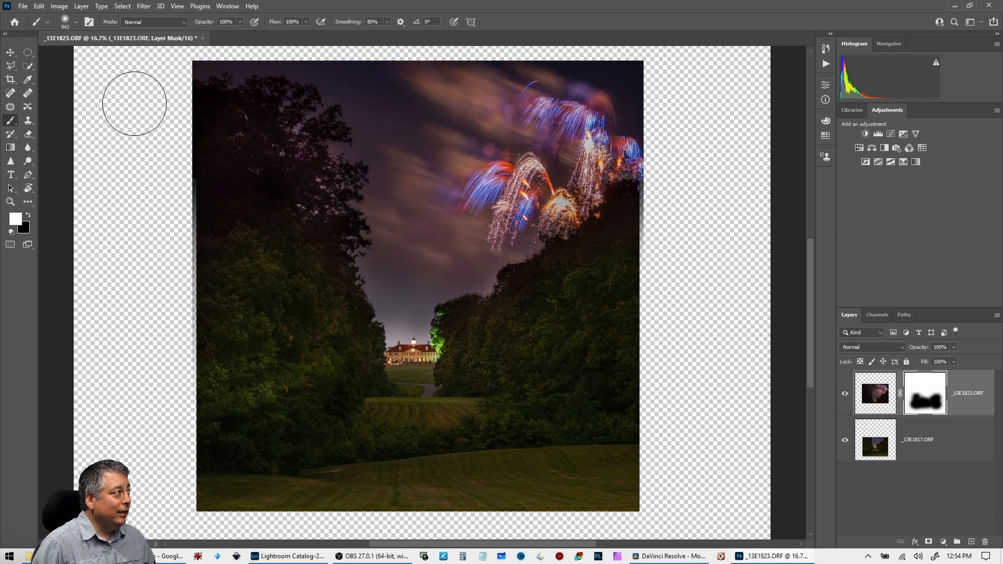
- Save and close the composite, and crop it in Lightroom to a 1 x 1 square of 4975 pixels that excludes the white borders
click(203, 38)
click(458, 207)
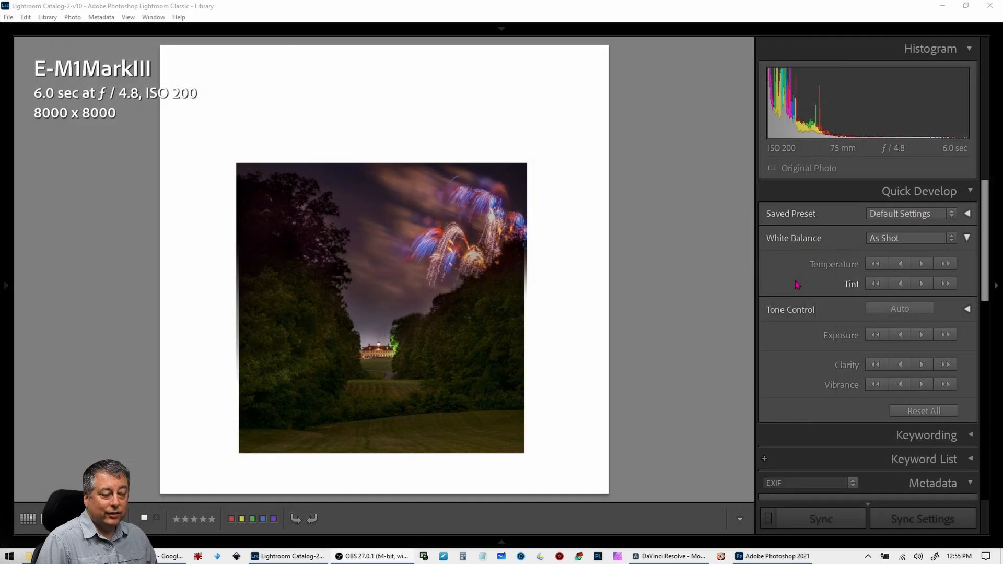
key(r)
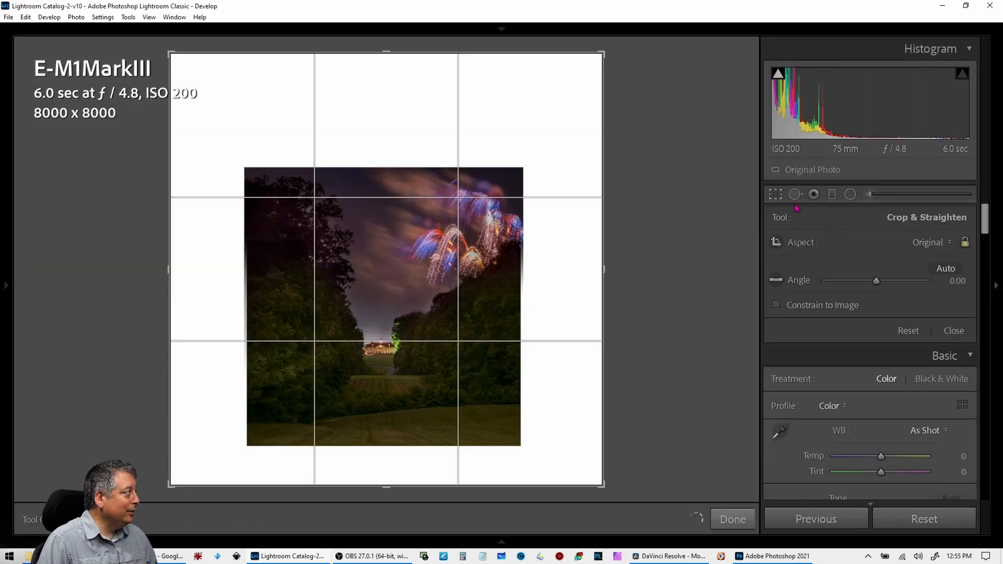
click(931, 242)
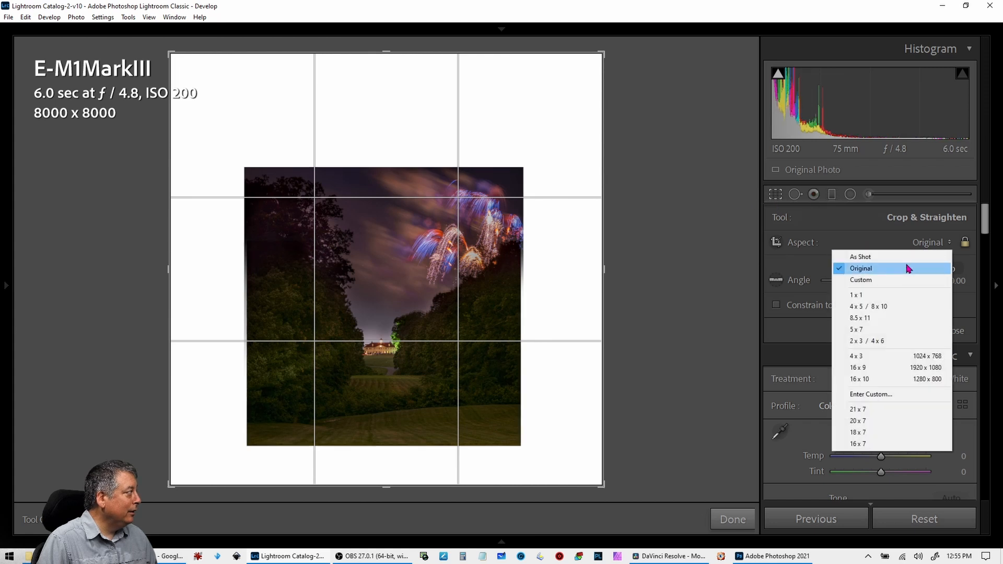
click(898, 294)
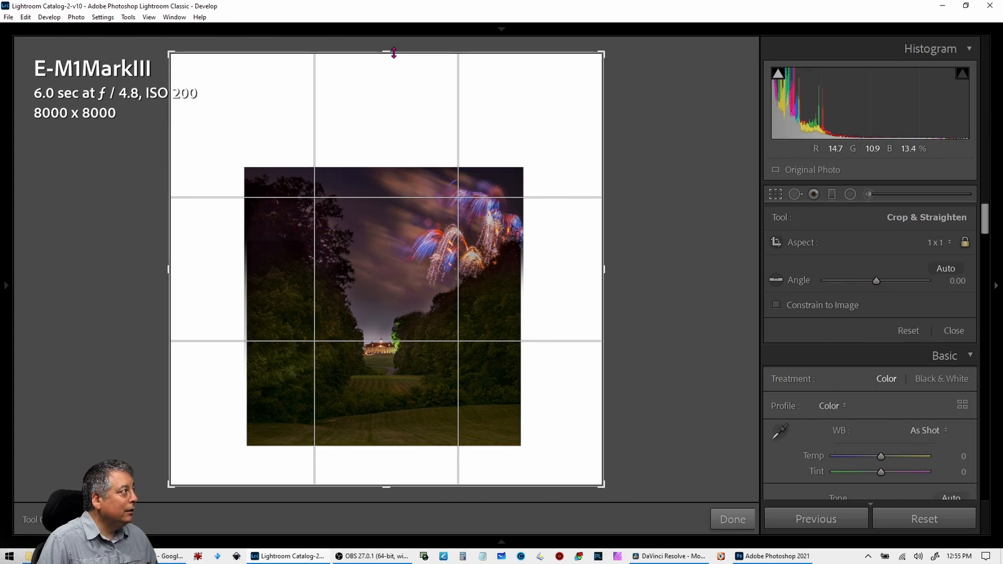
drag(394, 52, 407, 134)
drag(410, 203, 410, 247)
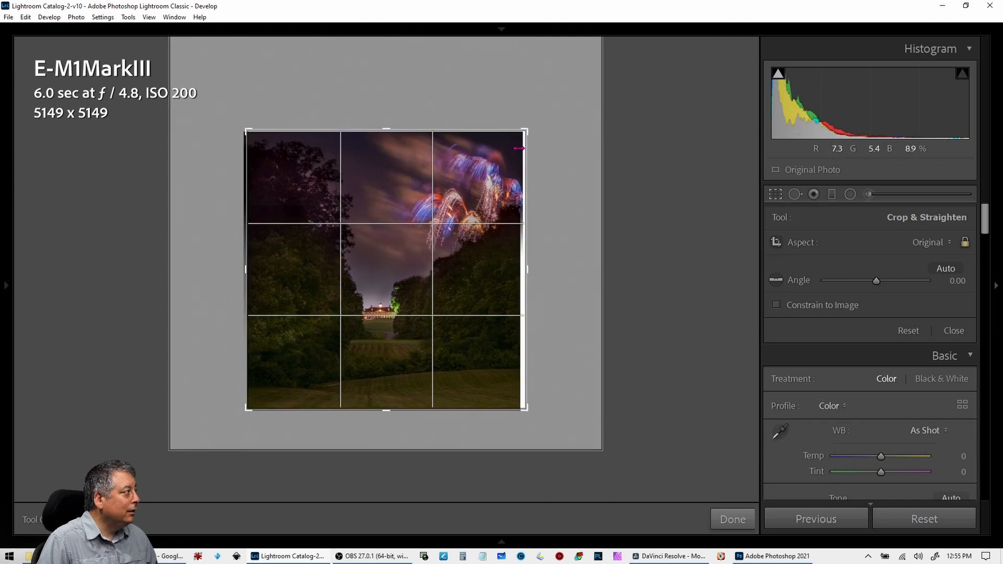
drag(527, 132, 523, 133)
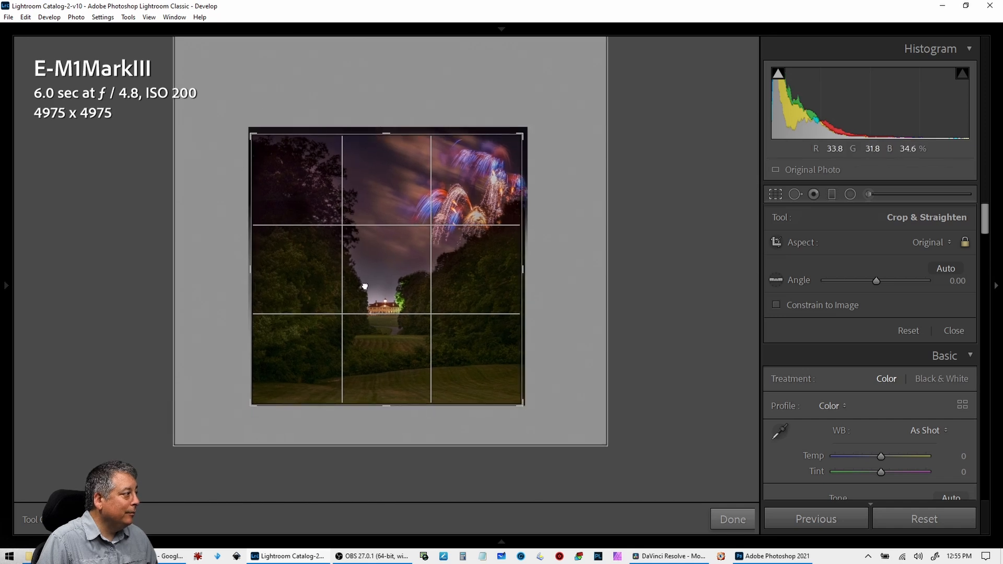
drag(365, 286, 365, 290)
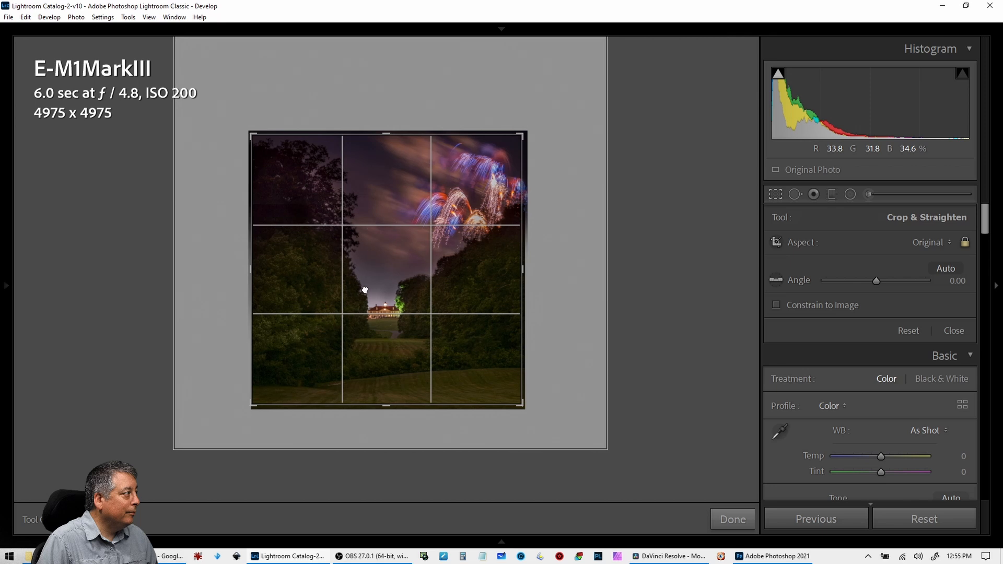
key(Return)
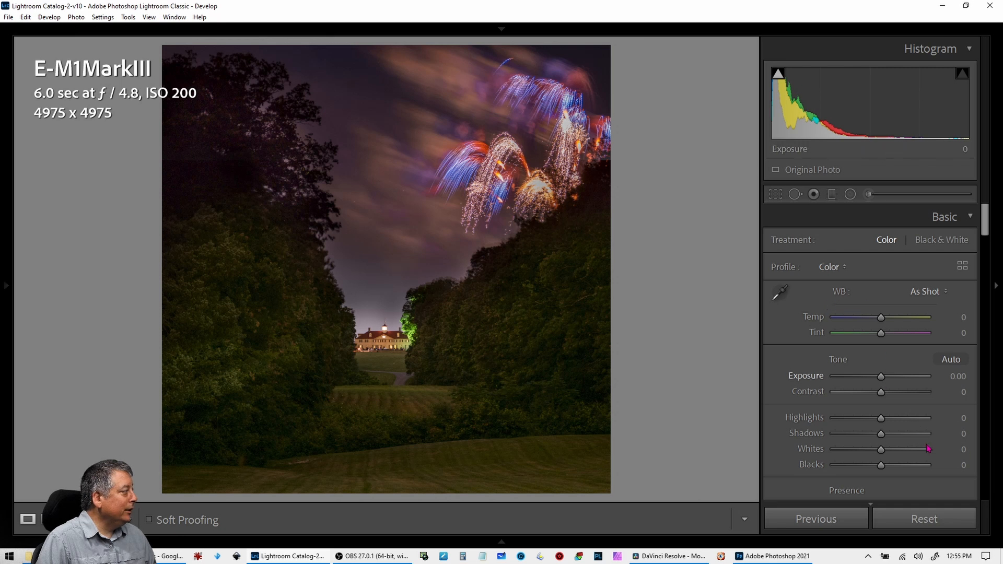
- Set Clarity to +10, Dehaze to +19 and Vibrance to -5, and brush the lawn with Exposure 1.17, Shadows 50, Temp -9 and Tint 67
scroll(917, 456, down, 3)
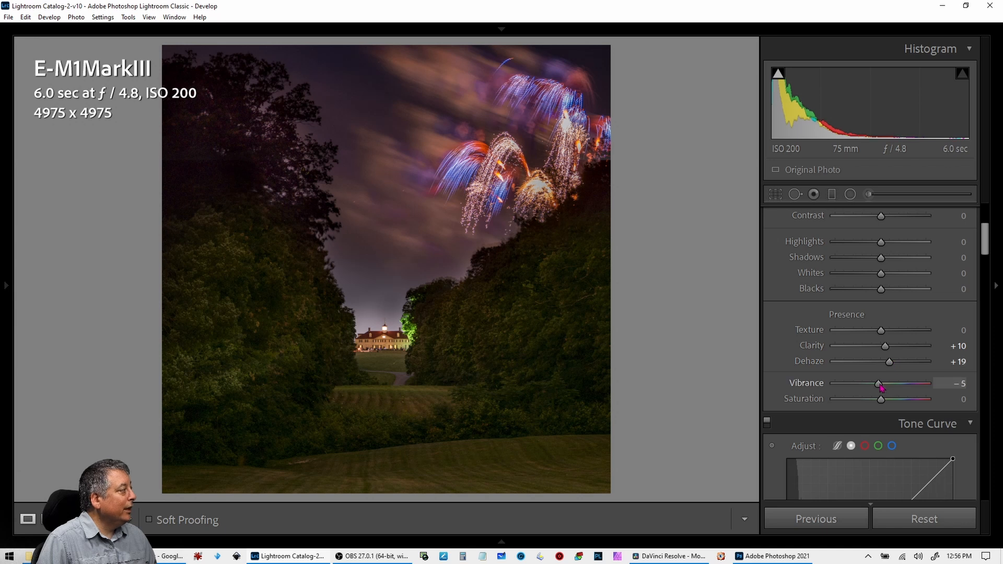
click(868, 195)
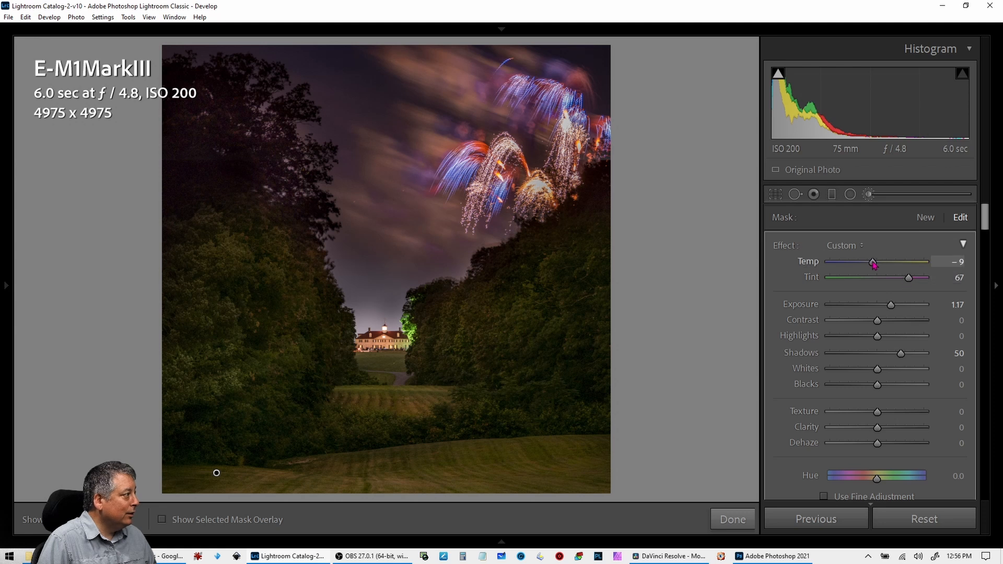
key(f)
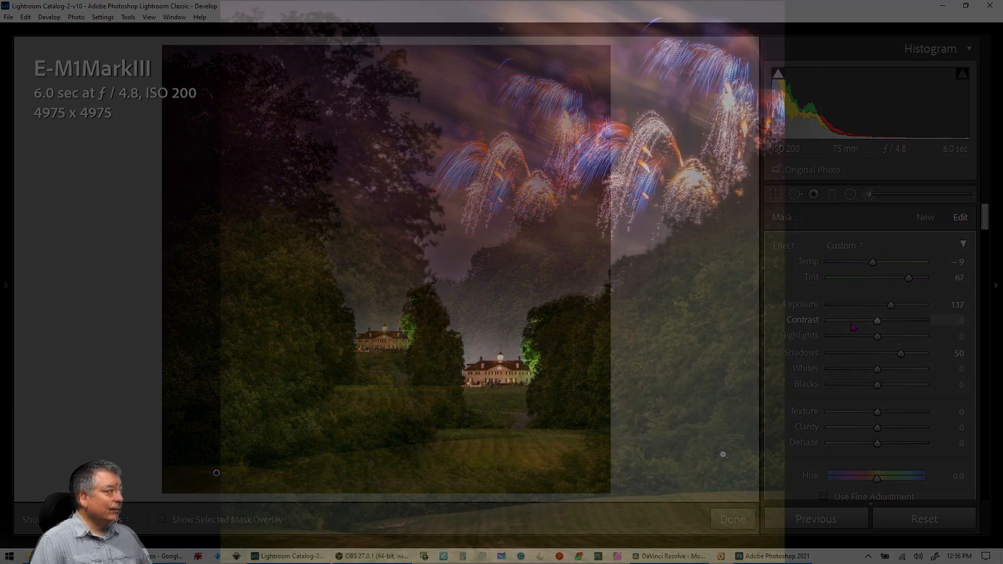